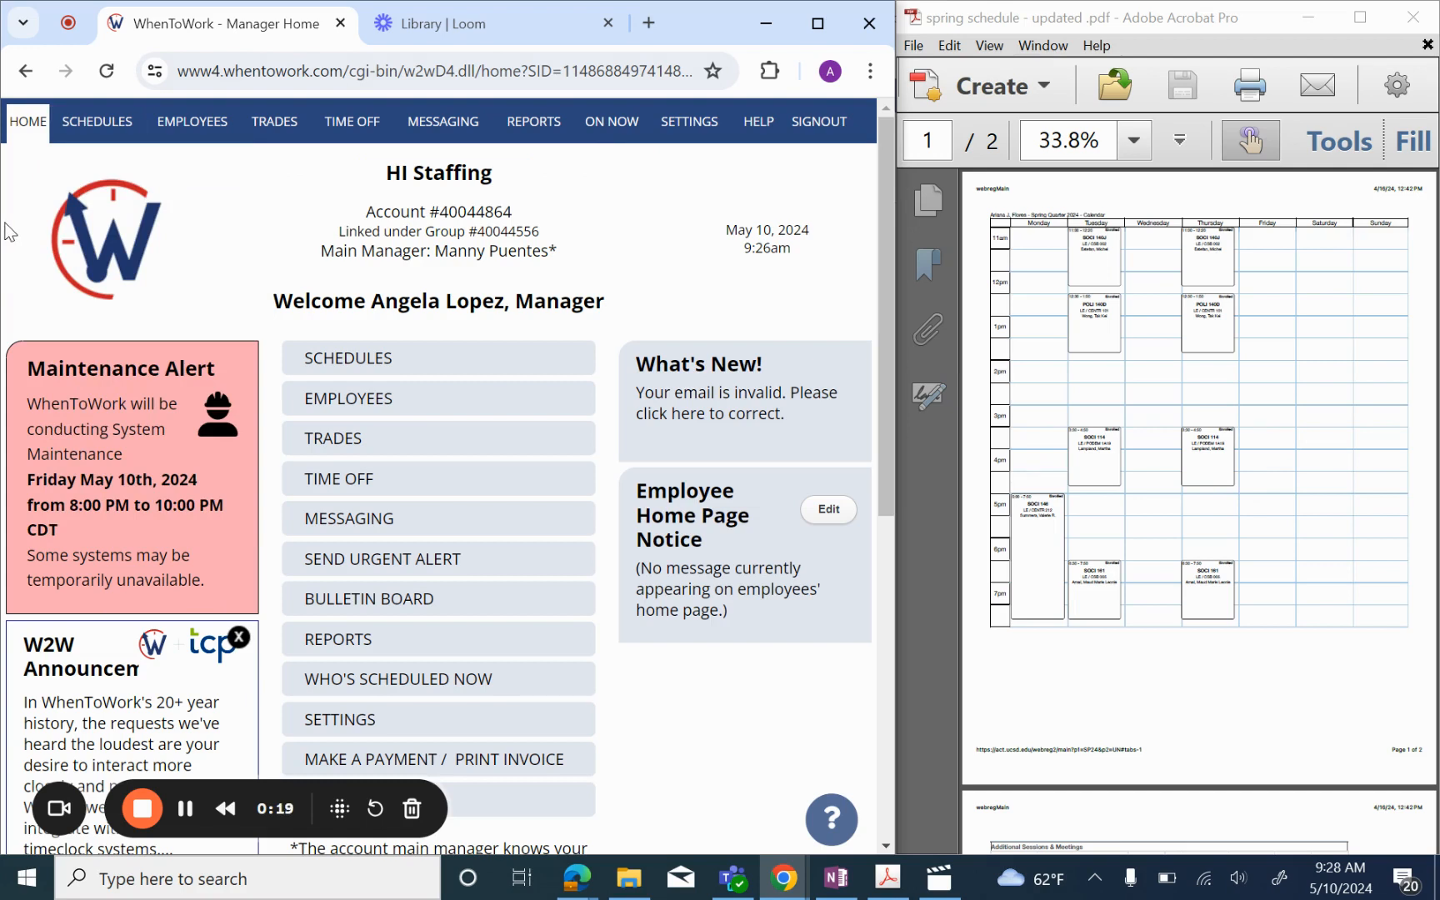
# Step: Show the SCHEDULES menu's list of schedule views on the manager home page
pyautogui.moveTo(114, 142)
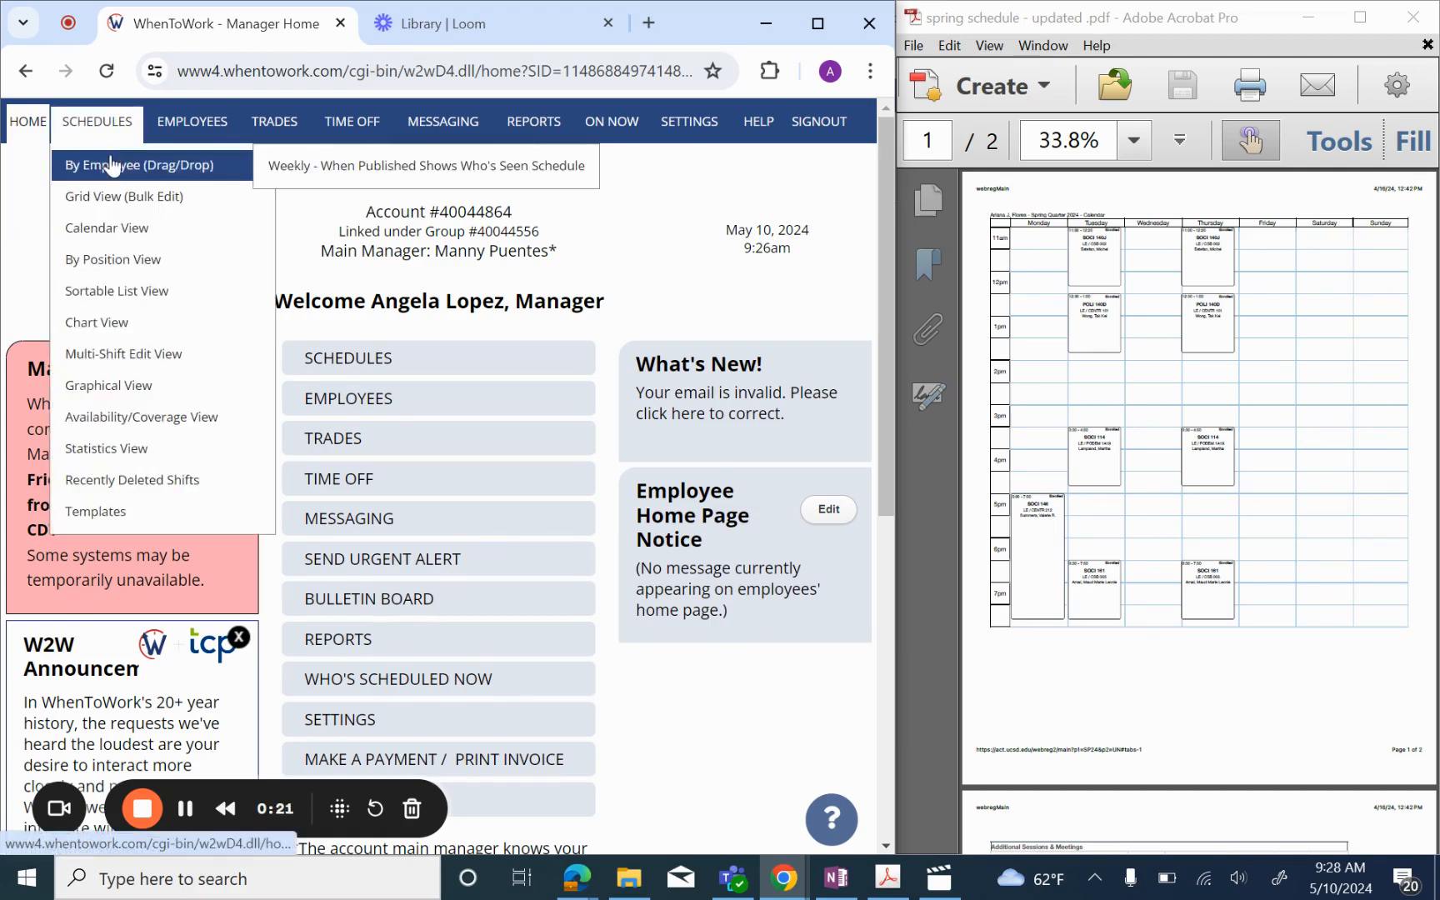
# Step: Open the By Employee (Drag/Drop) schedule for the week of Dec 17, 2023, down to the employee's row
pyautogui.click(107, 164)
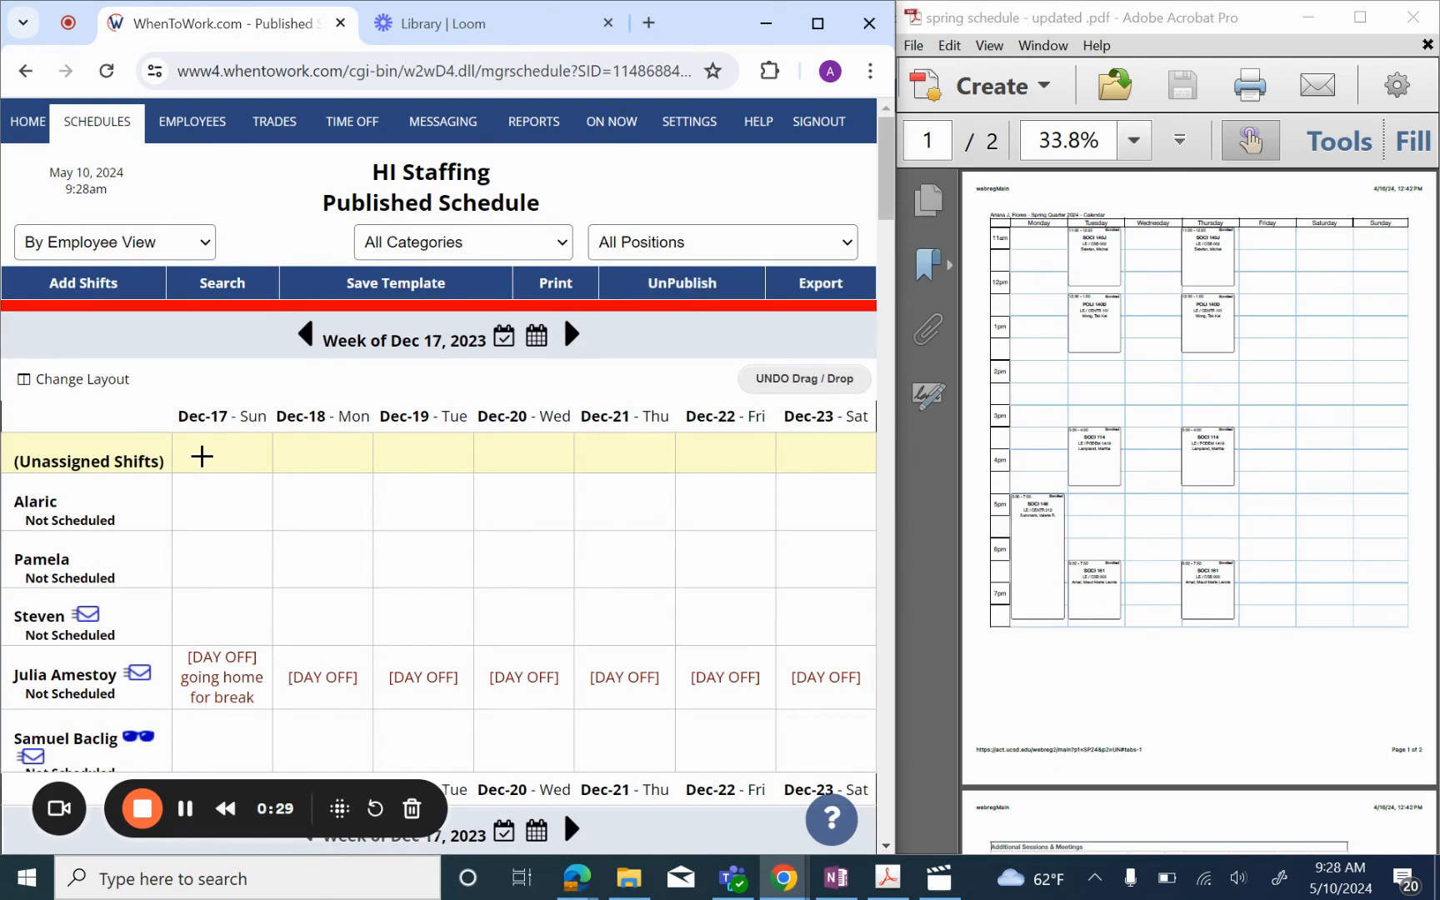
pyautogui.scroll(-3, 200, 454)
pyautogui.scroll(-9, 202, 462)
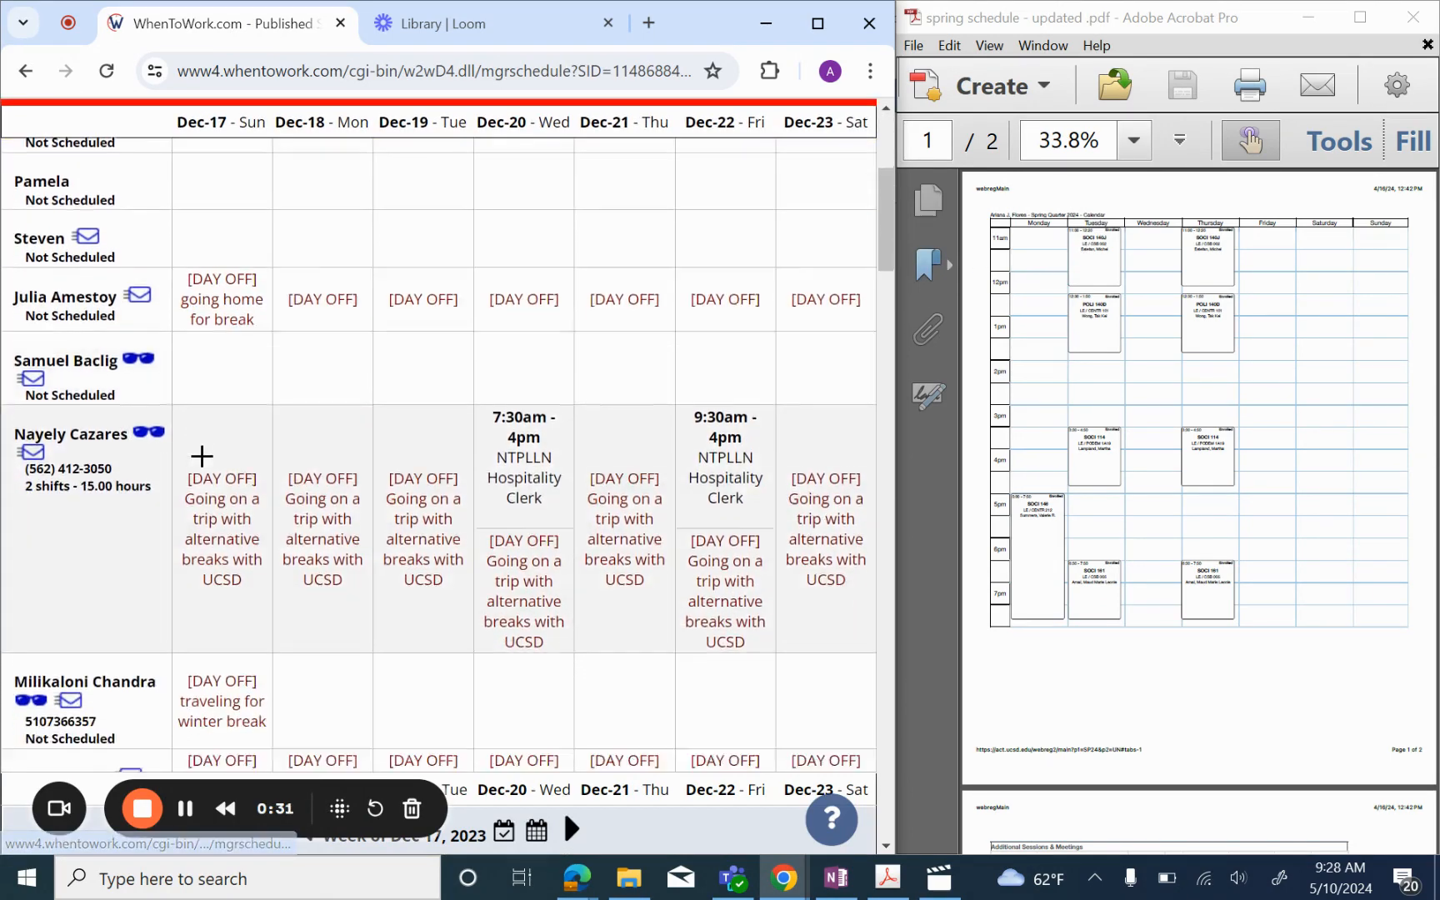
pyautogui.scroll(-2, 202, 456)
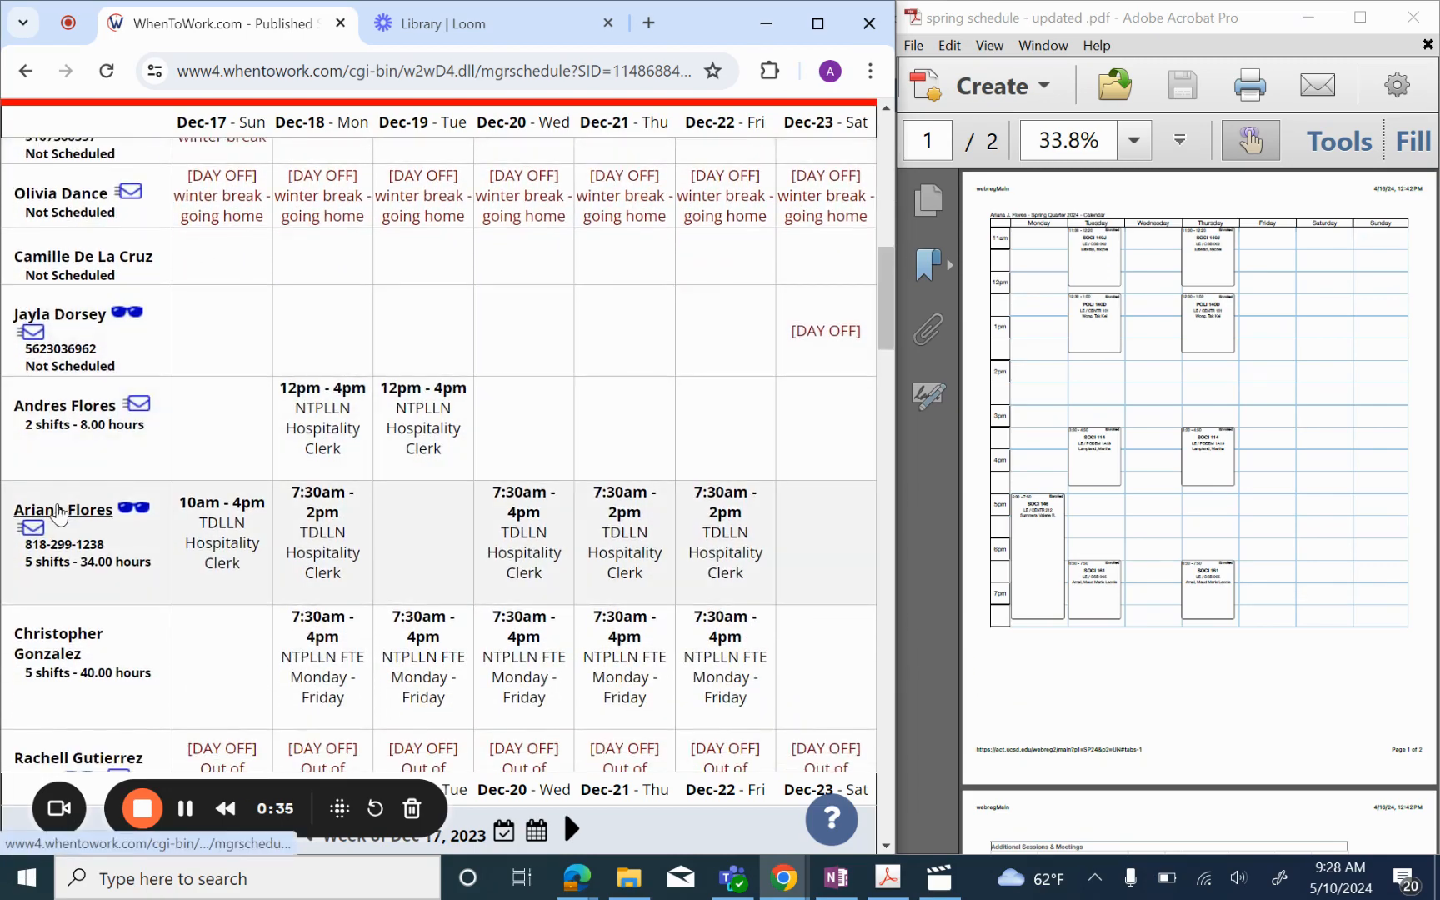
# Step: Open the employee's details on Schedules - Prefs, showing 34.0 hours and the preferences grid
pyautogui.click(58, 514)
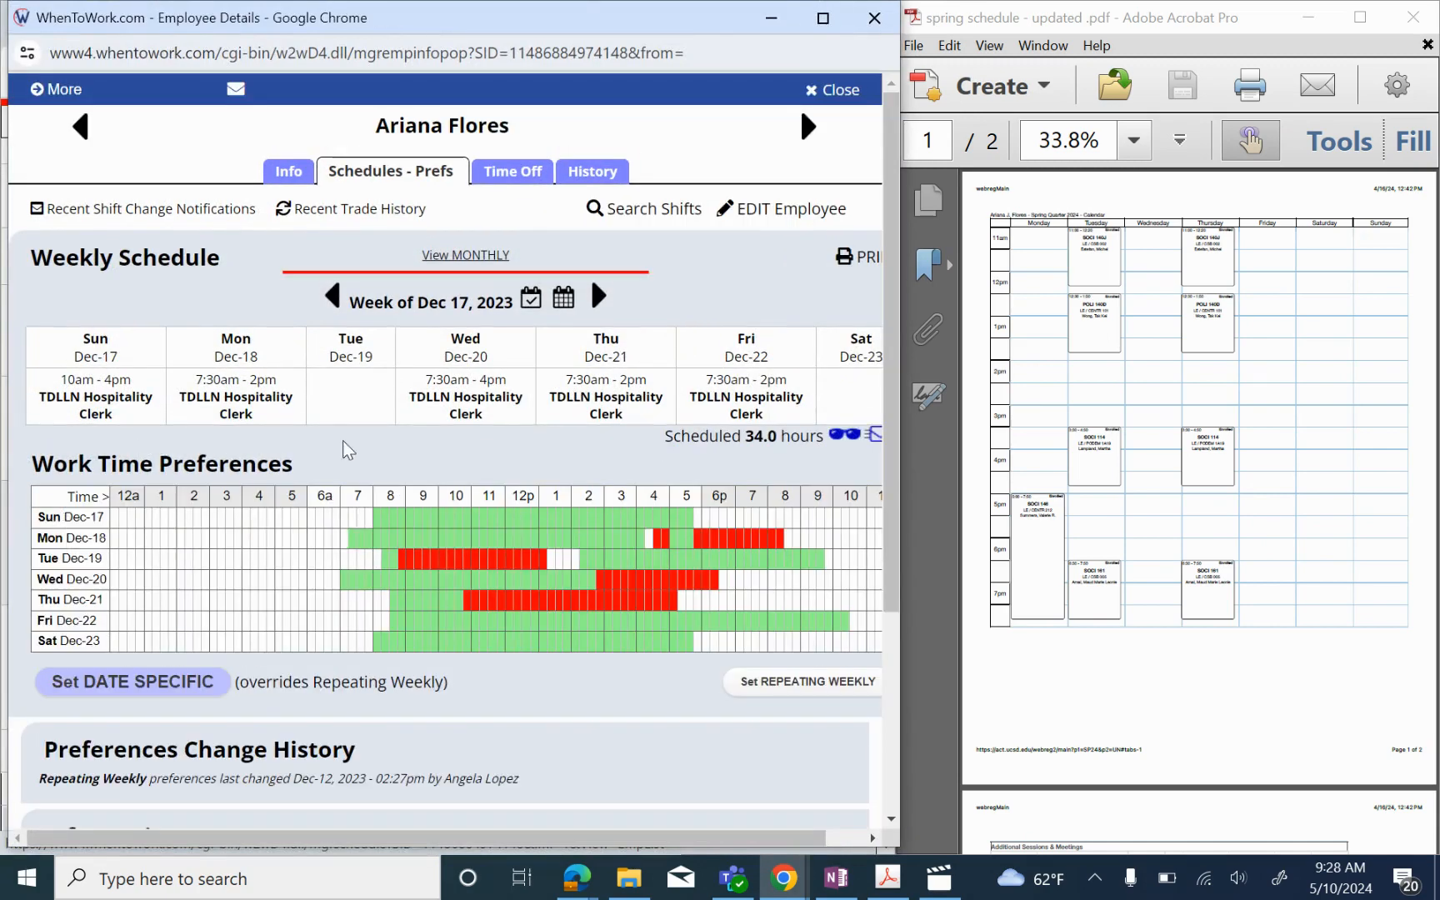
pyautogui.hscroll(1, 371, 461)
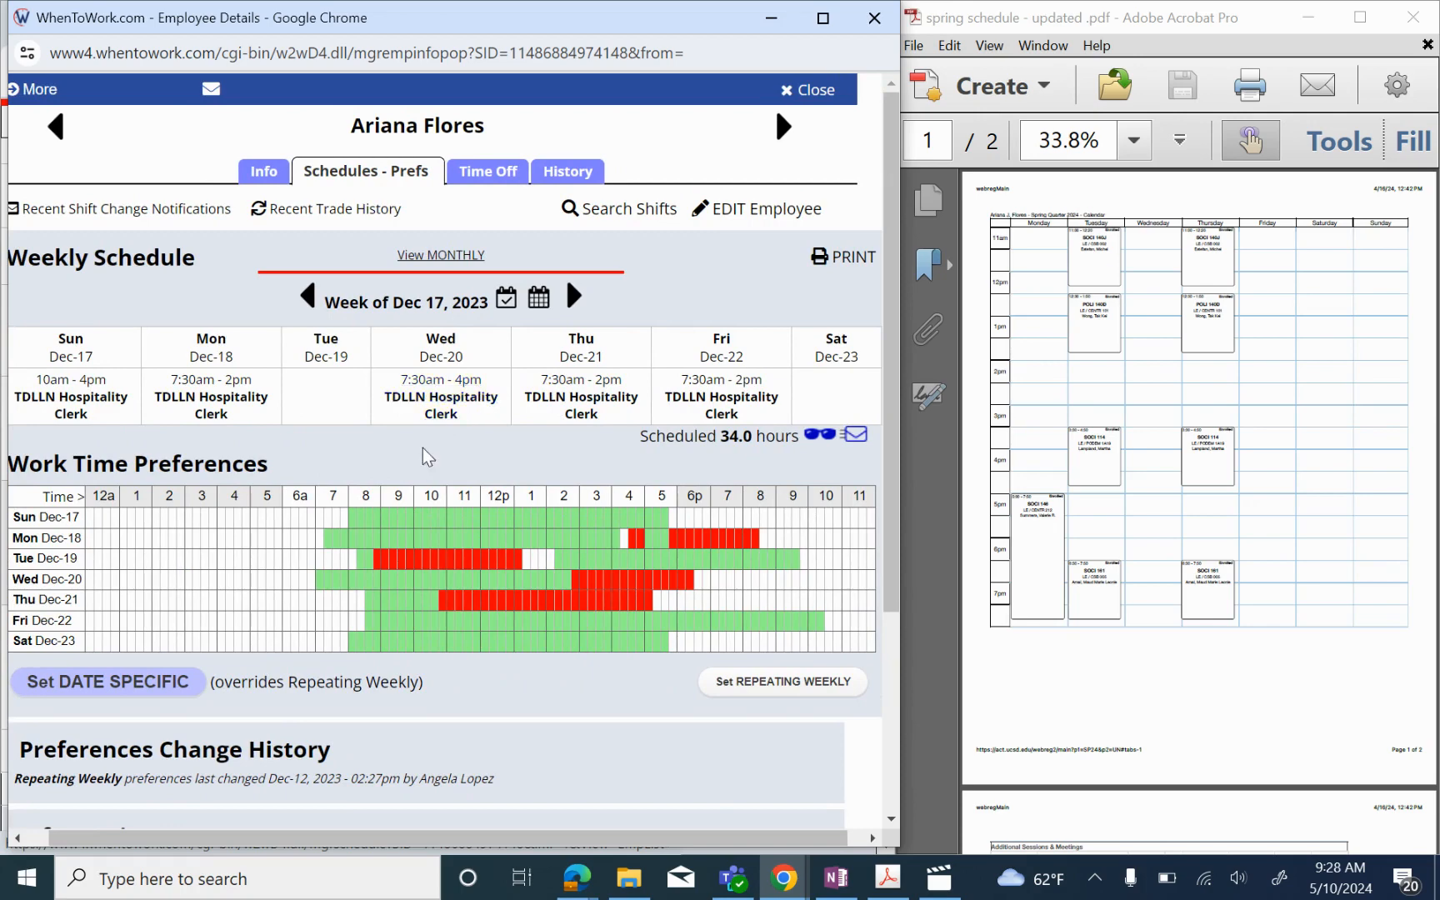
pyautogui.scroll(-1, 423, 454)
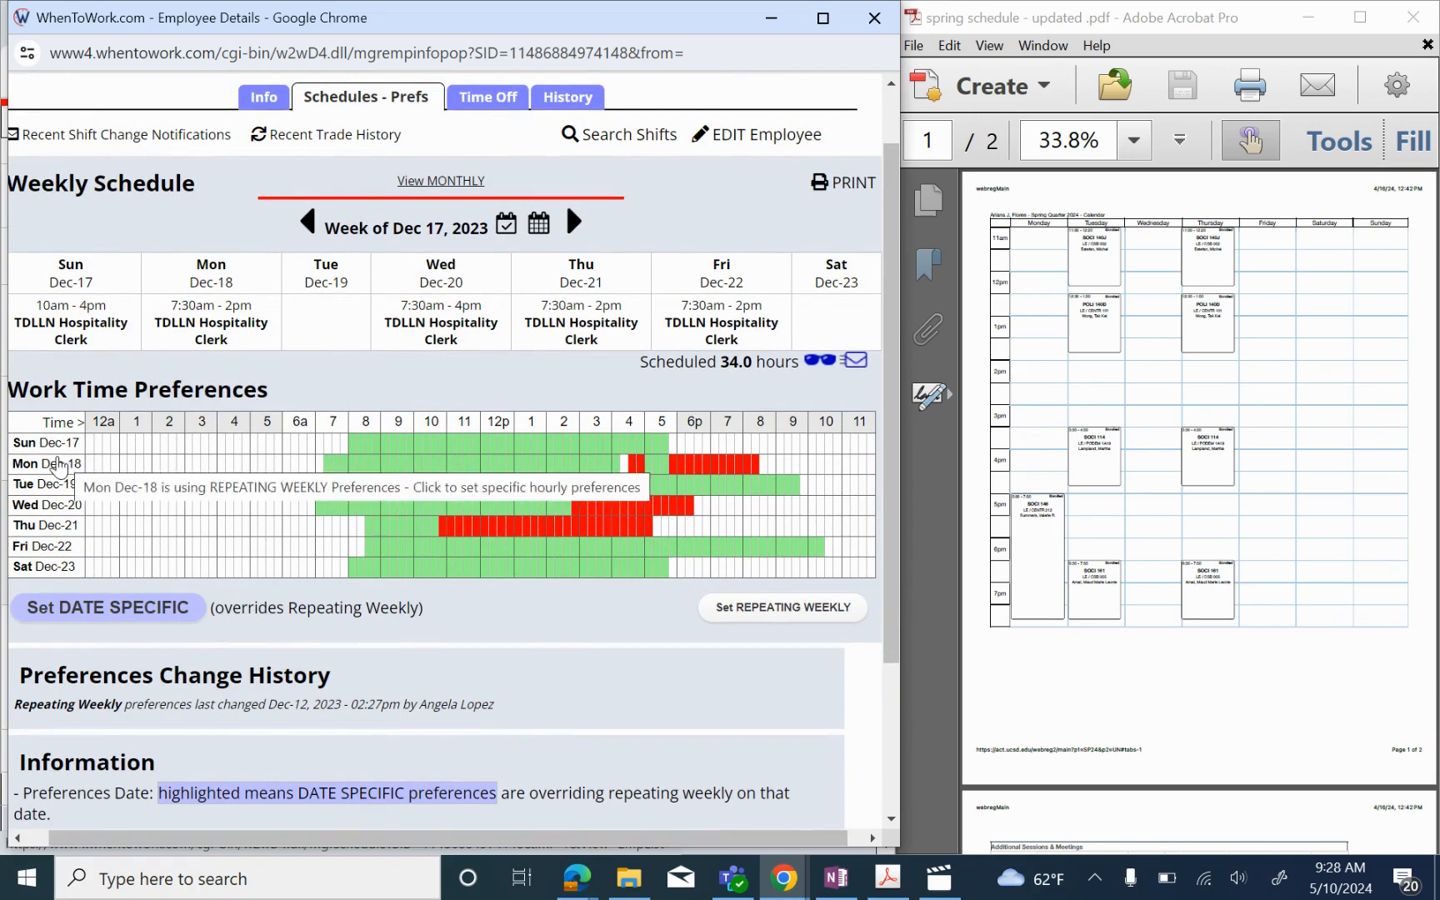
# Step: Clear Mon, Dec 18's date-specific preferences to No Preference and narrow the window beside the PDF
pyautogui.click(39, 469)
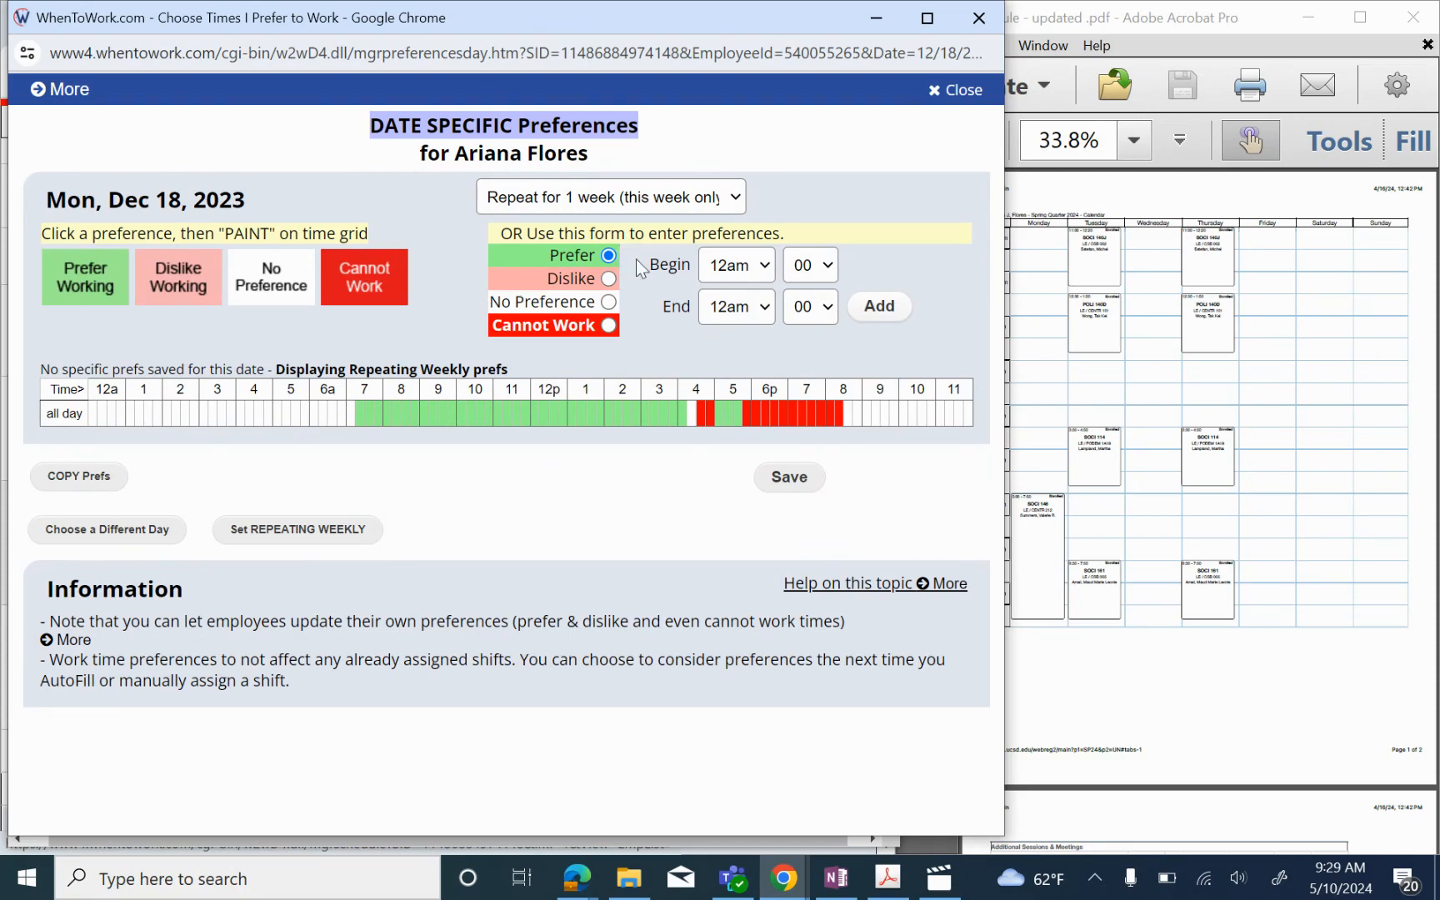
pyautogui.click(608, 302)
pyautogui.click(880, 306)
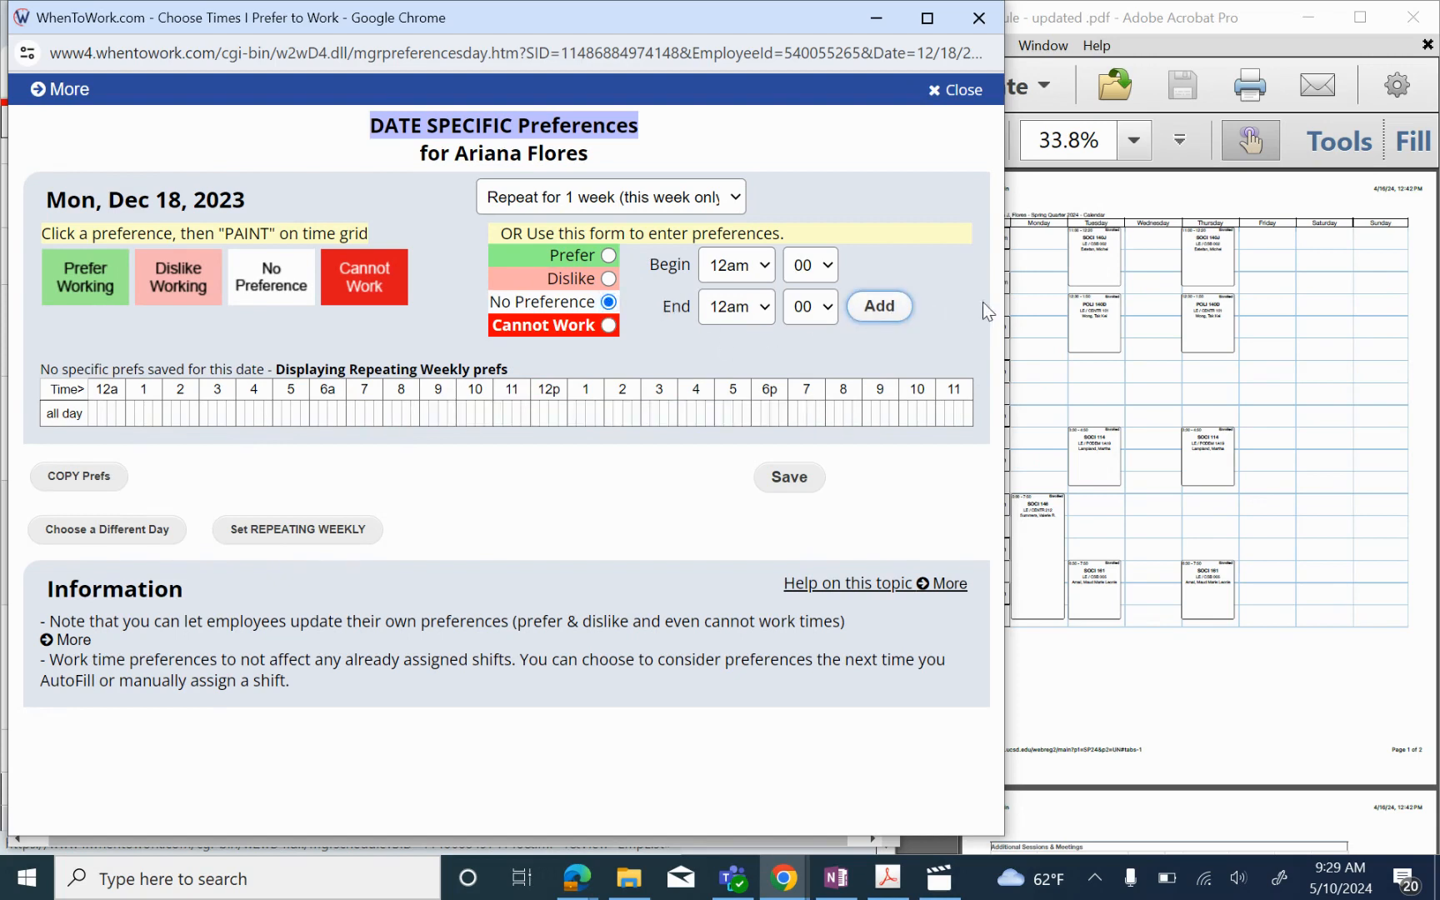
pyautogui.moveTo(1004, 310); pyautogui.dragTo(898, 306)
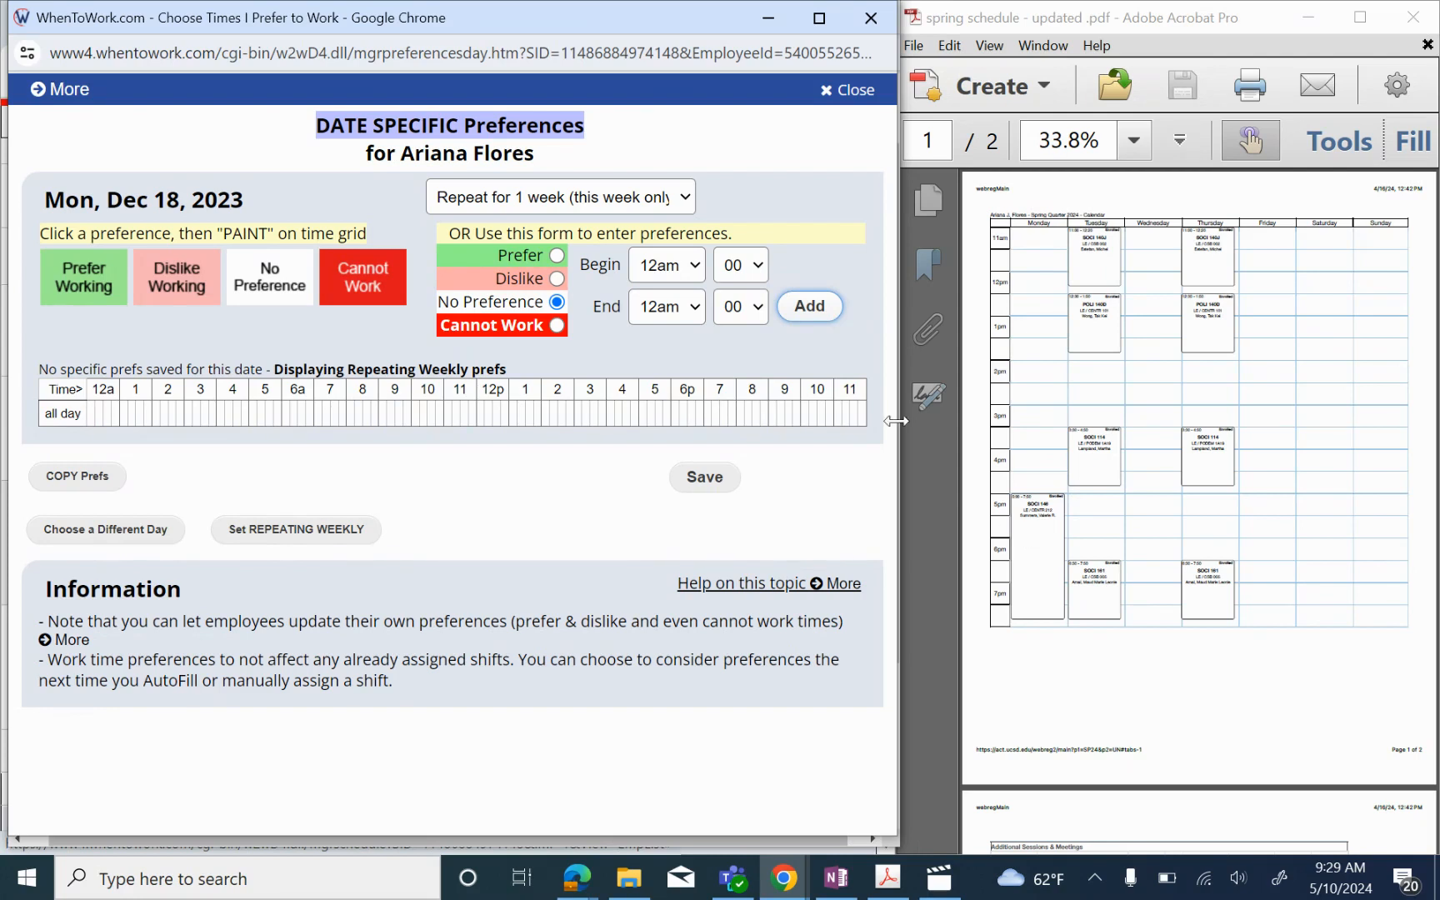
# Step: Fill in a Cannot Work entry for Dec 18 from 4:30pm to 8:30pm
pyautogui.click(689, 264)
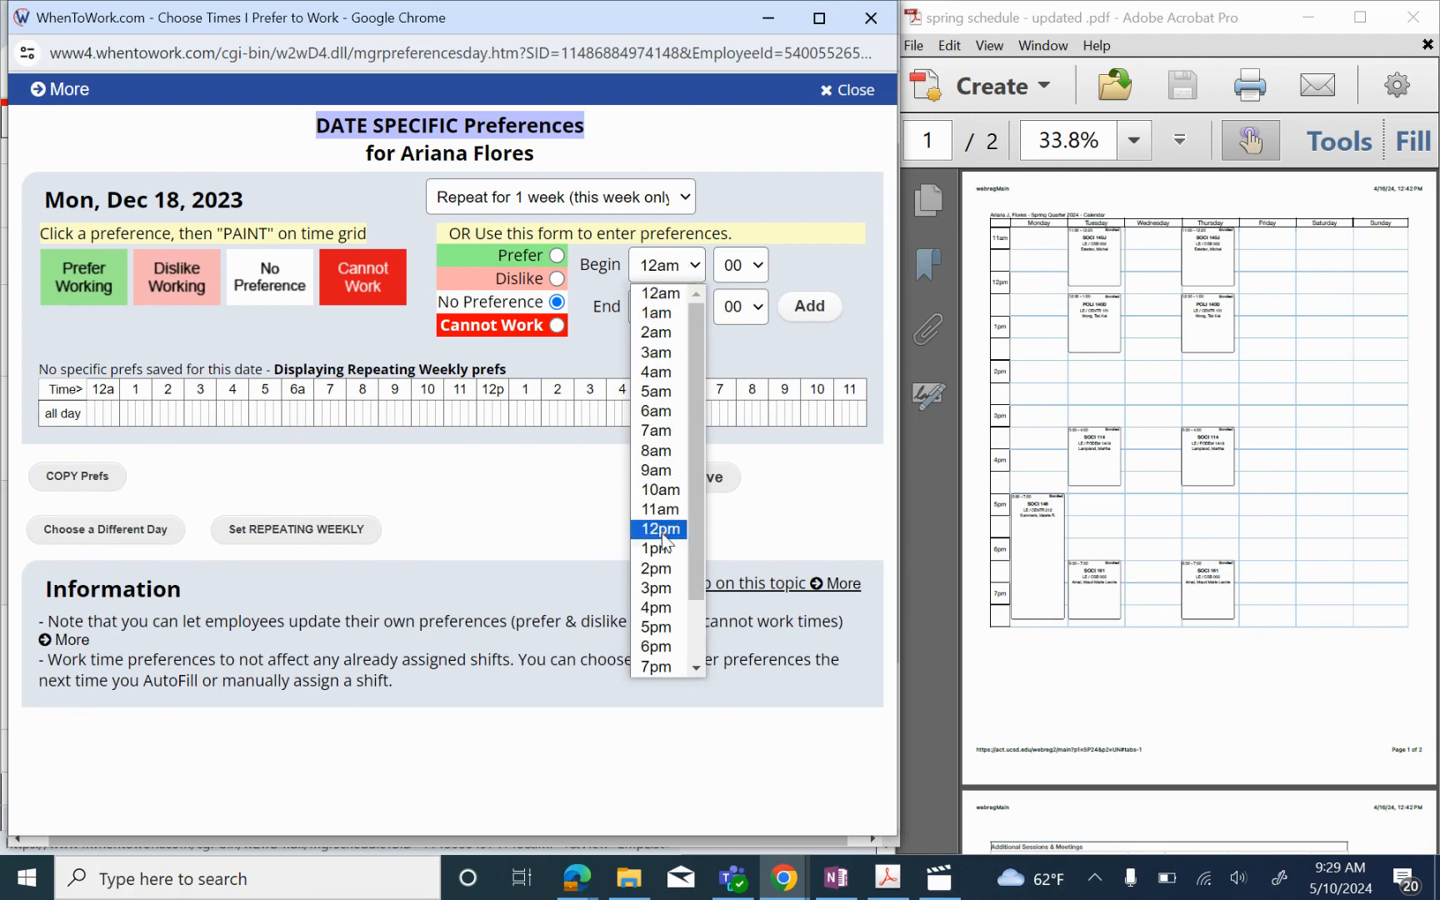
pyautogui.click(658, 611)
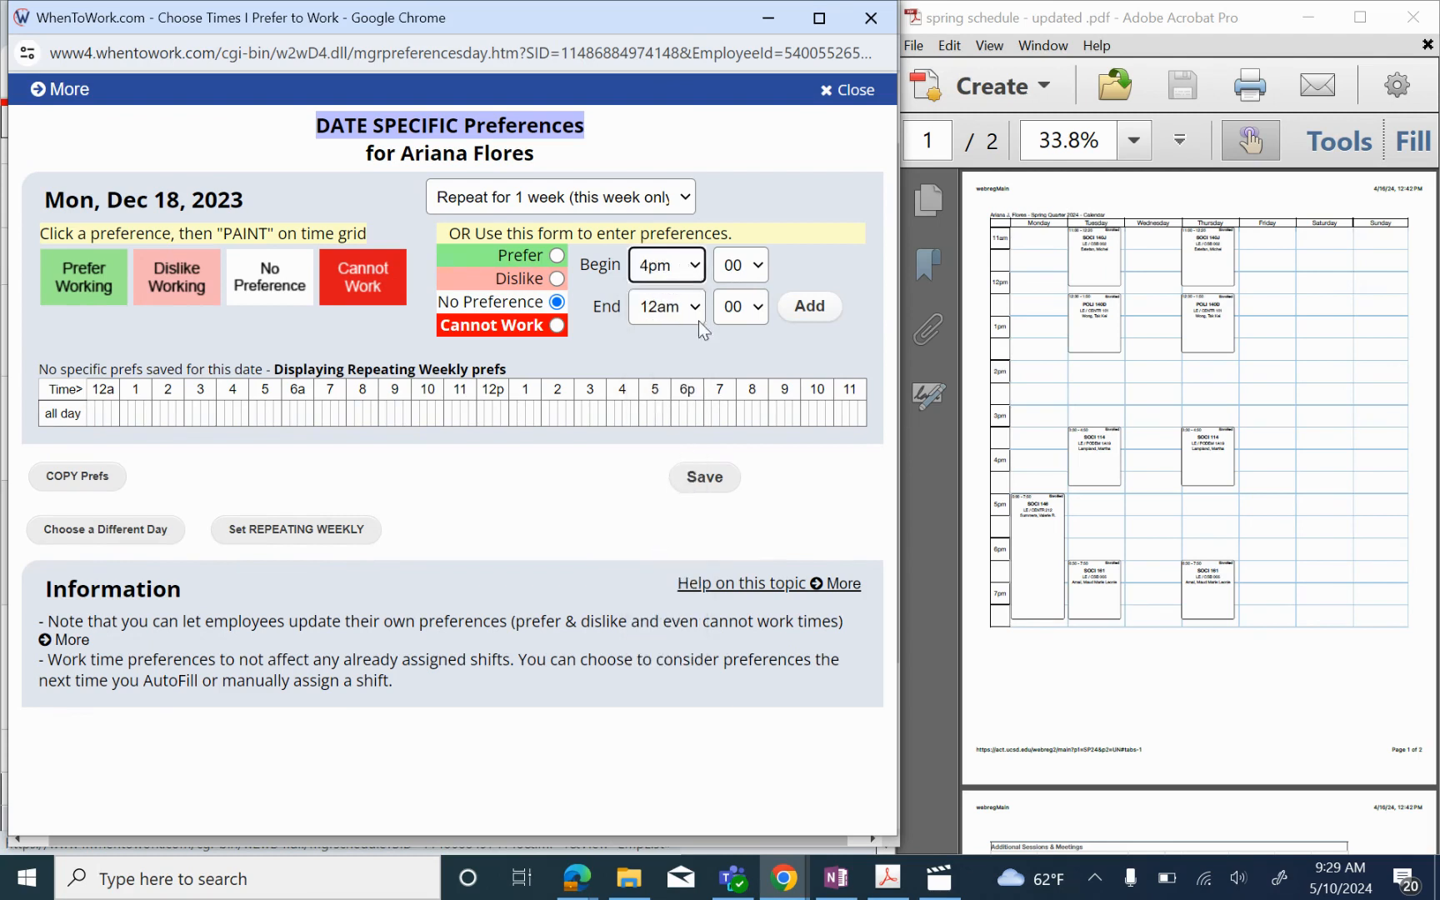
pyautogui.click(745, 268)
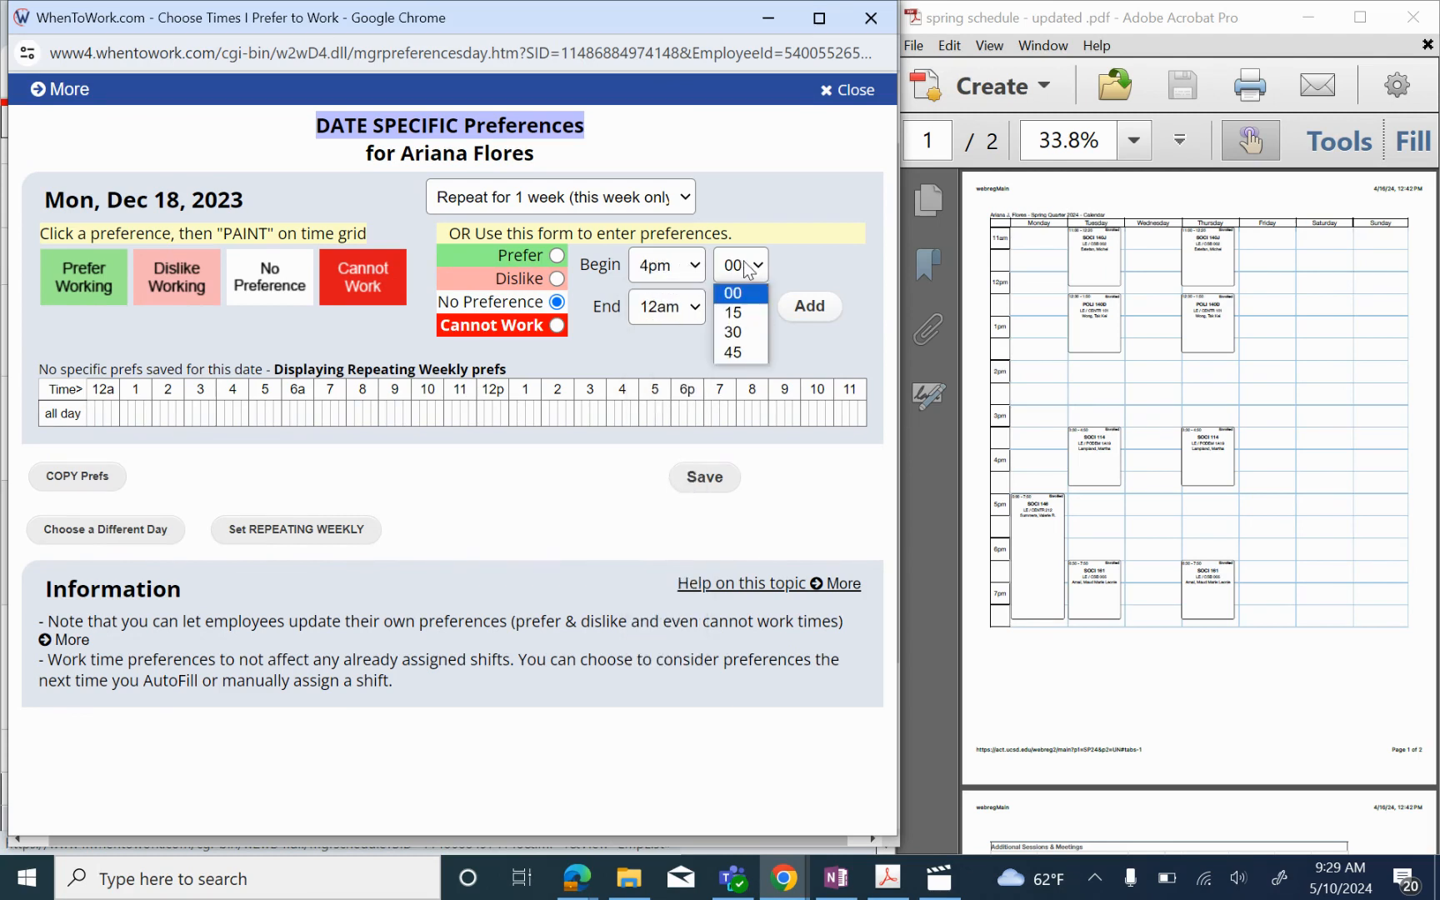
pyautogui.click(732, 333)
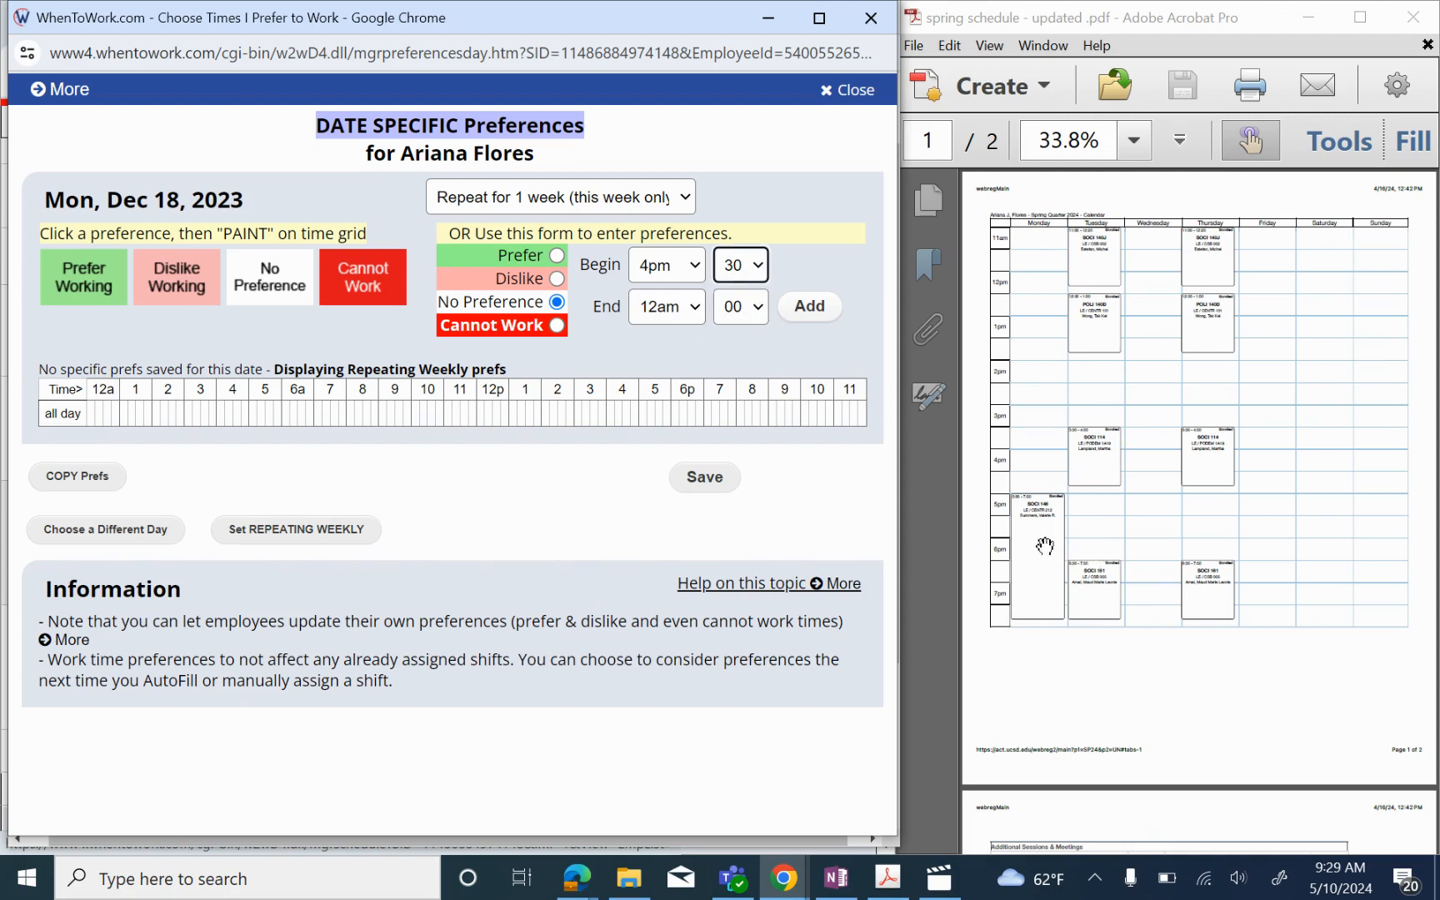
pyautogui.click(696, 308)
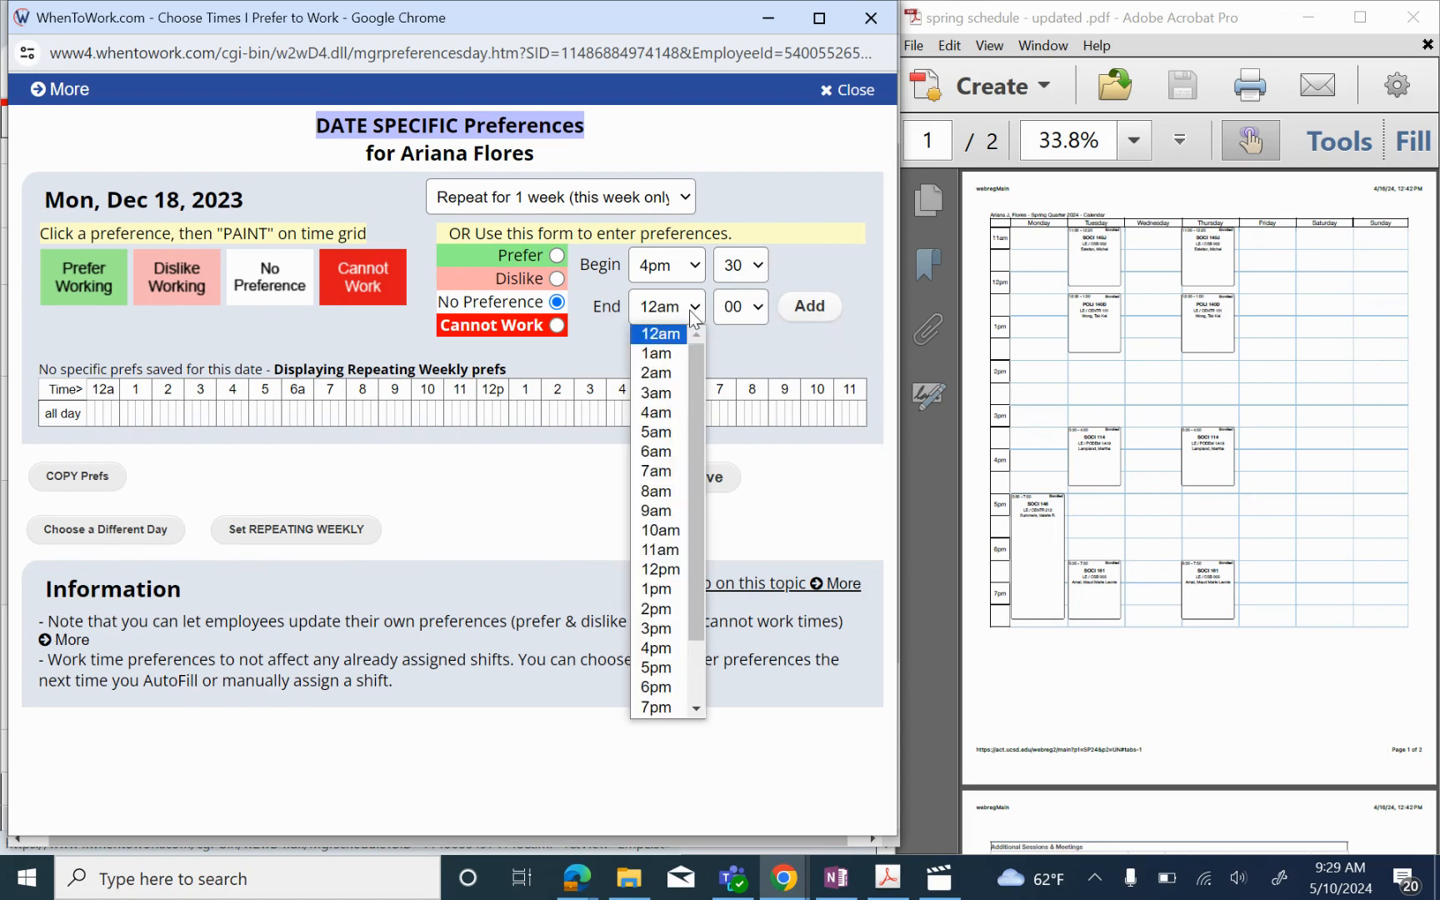
pyautogui.scroll(-1, 656, 676)
pyautogui.click(656, 688)
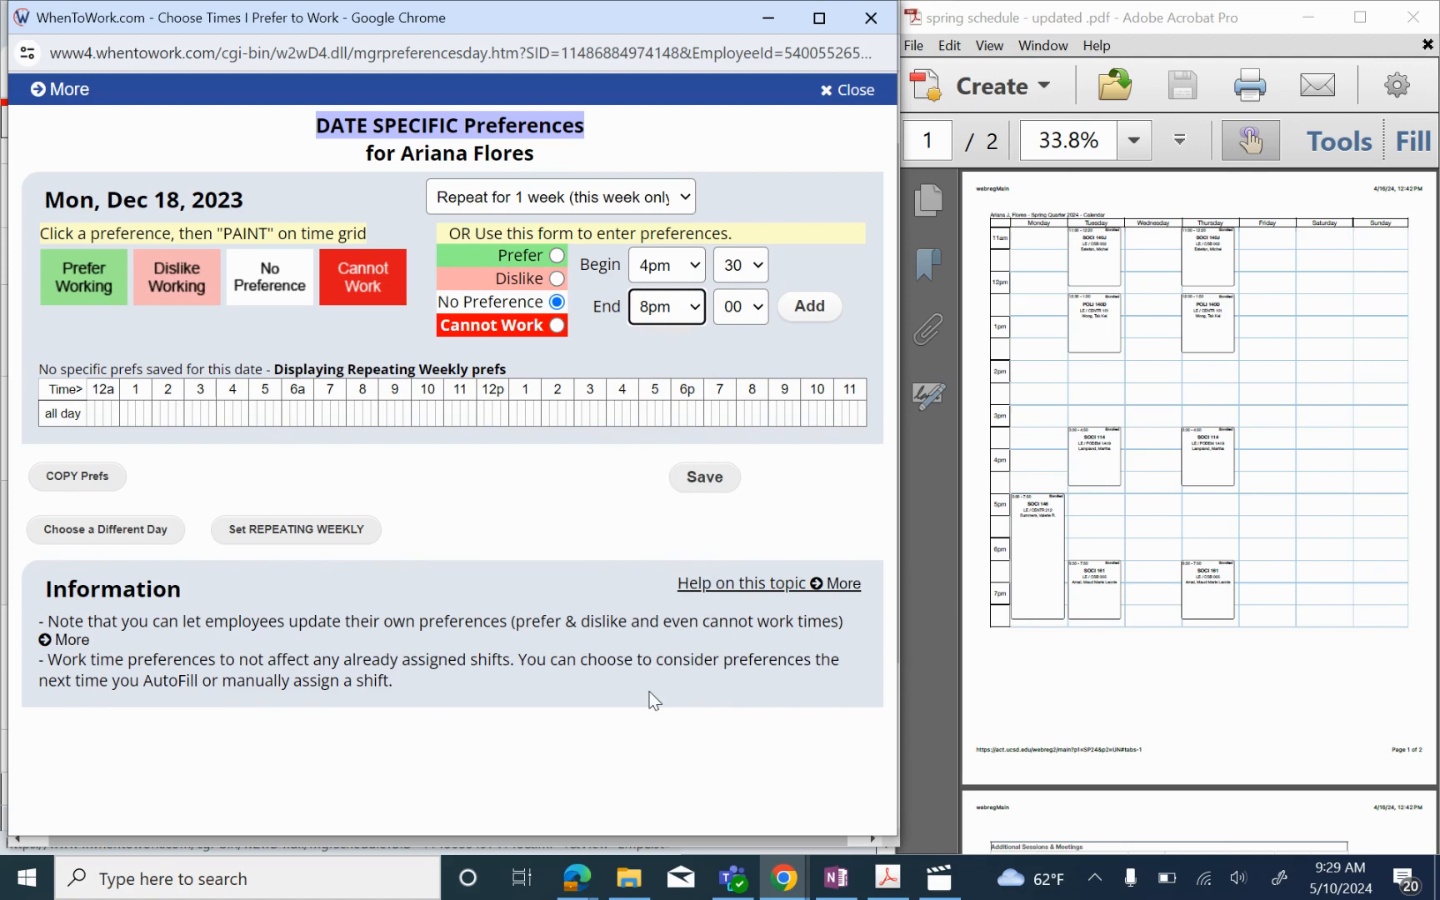
pyautogui.click(738, 313)
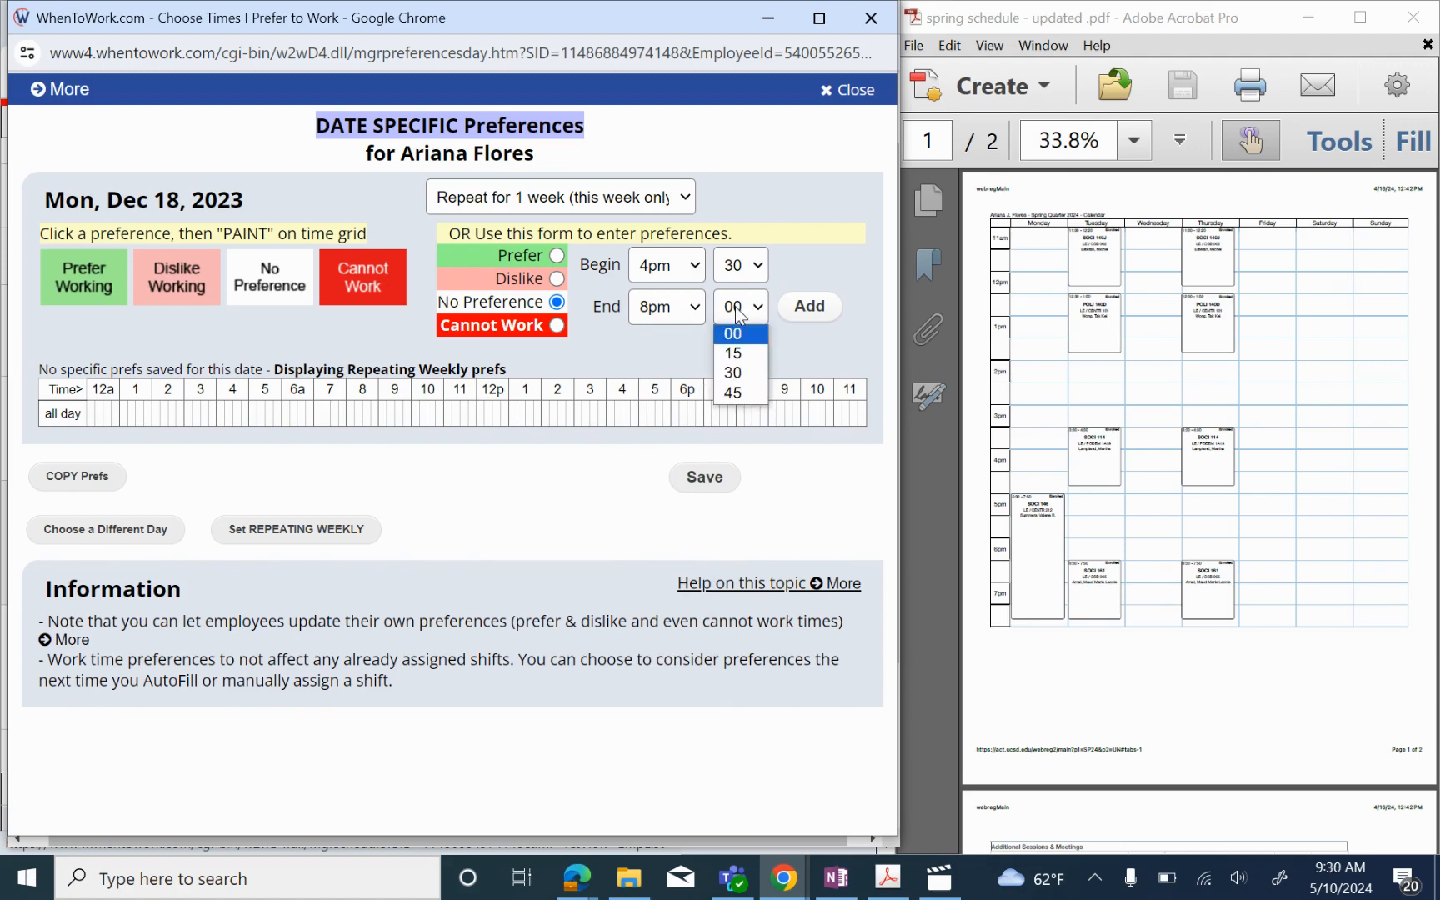
pyautogui.click(736, 377)
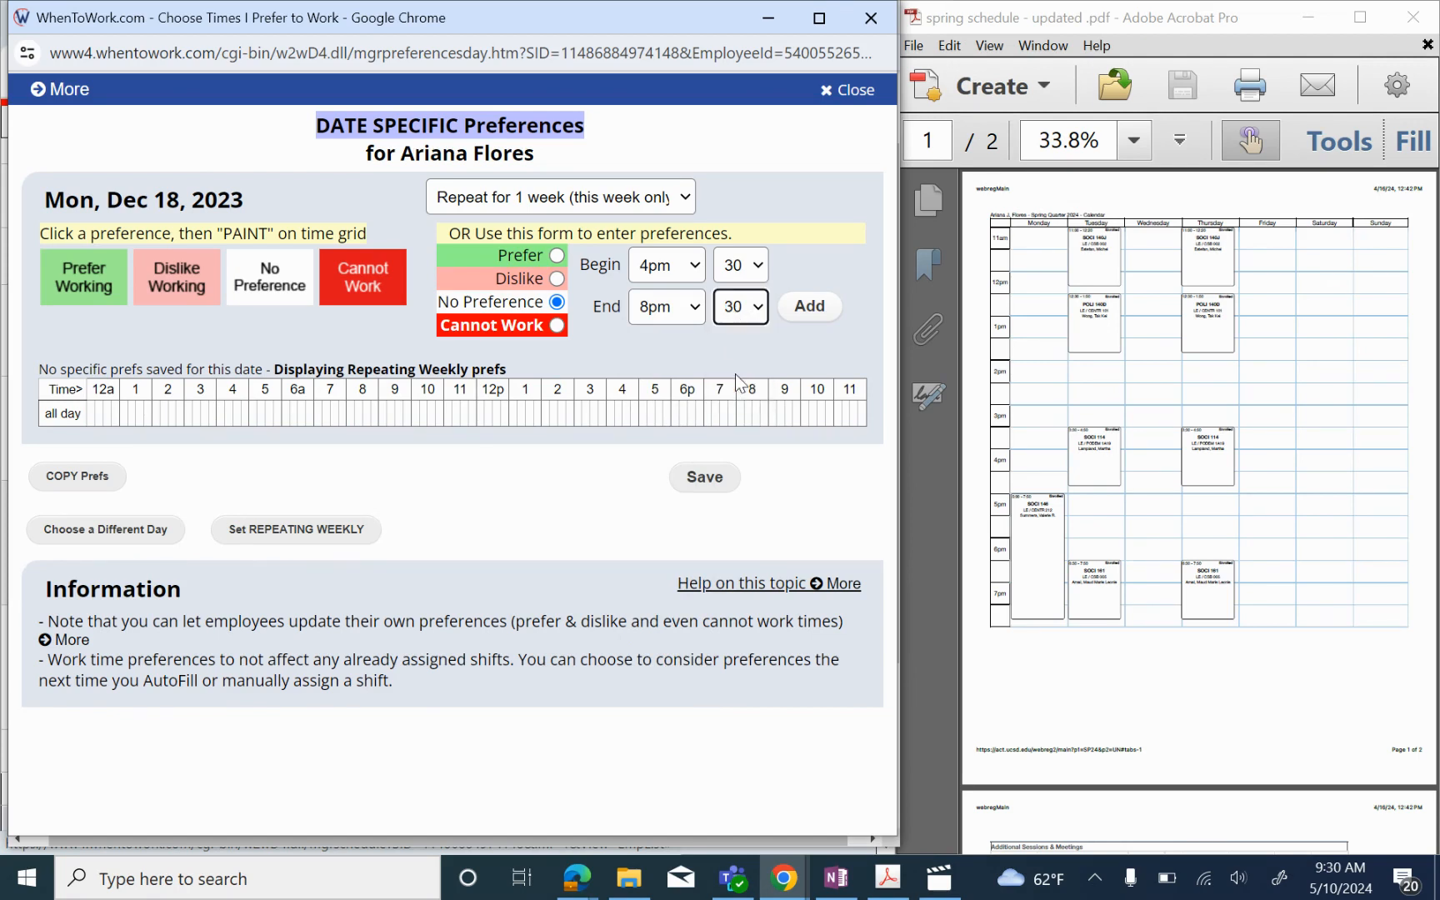
pyautogui.click(555, 325)
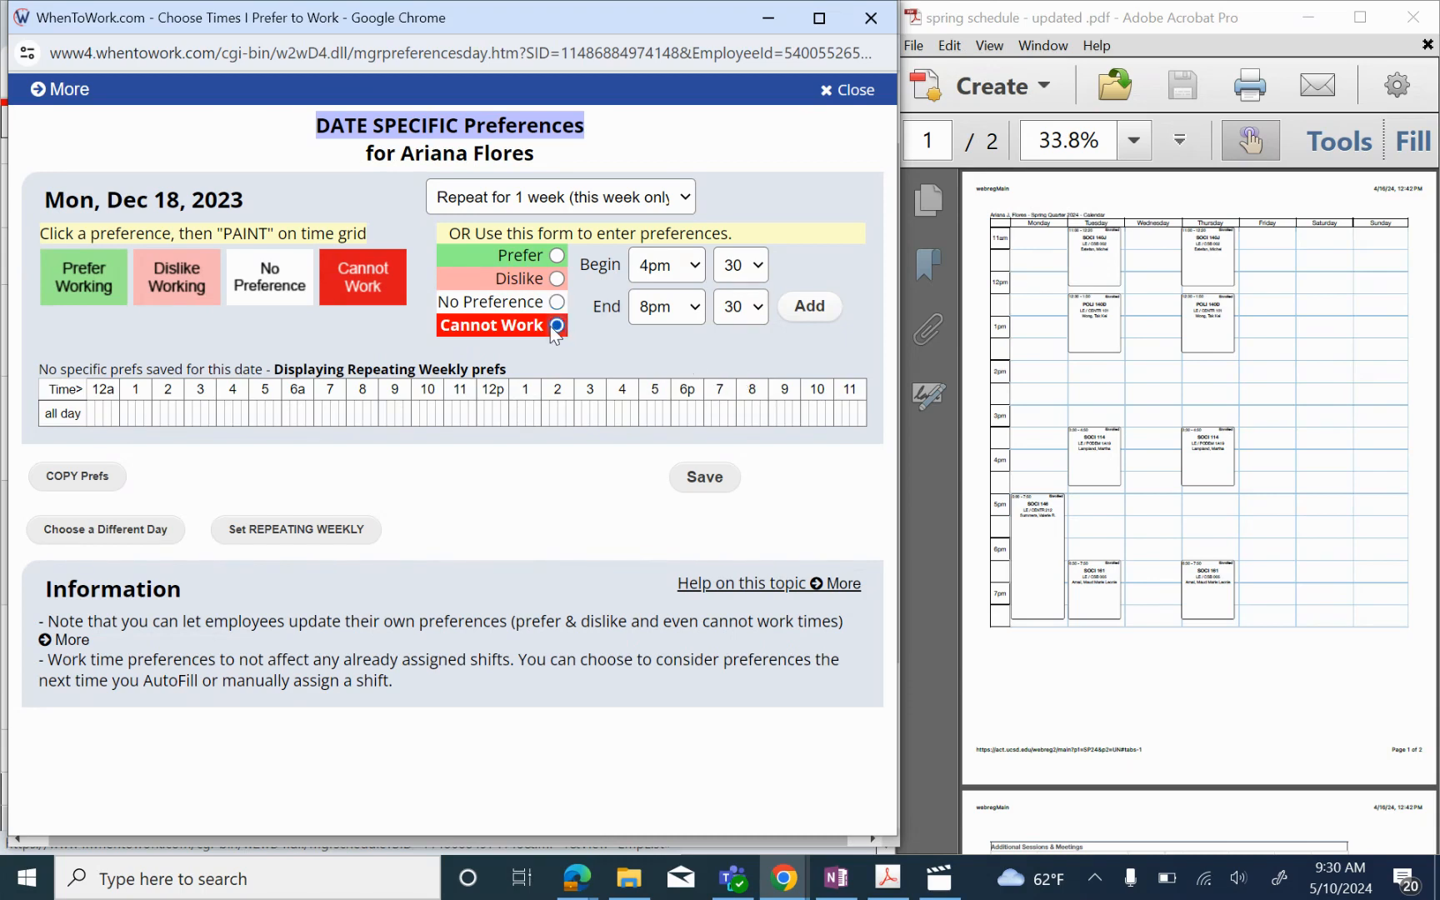
# Step: Add the 4:30pm–8:30pm Cannot Work block, repeat it for 10 weeks, and save
pyautogui.click(816, 321)
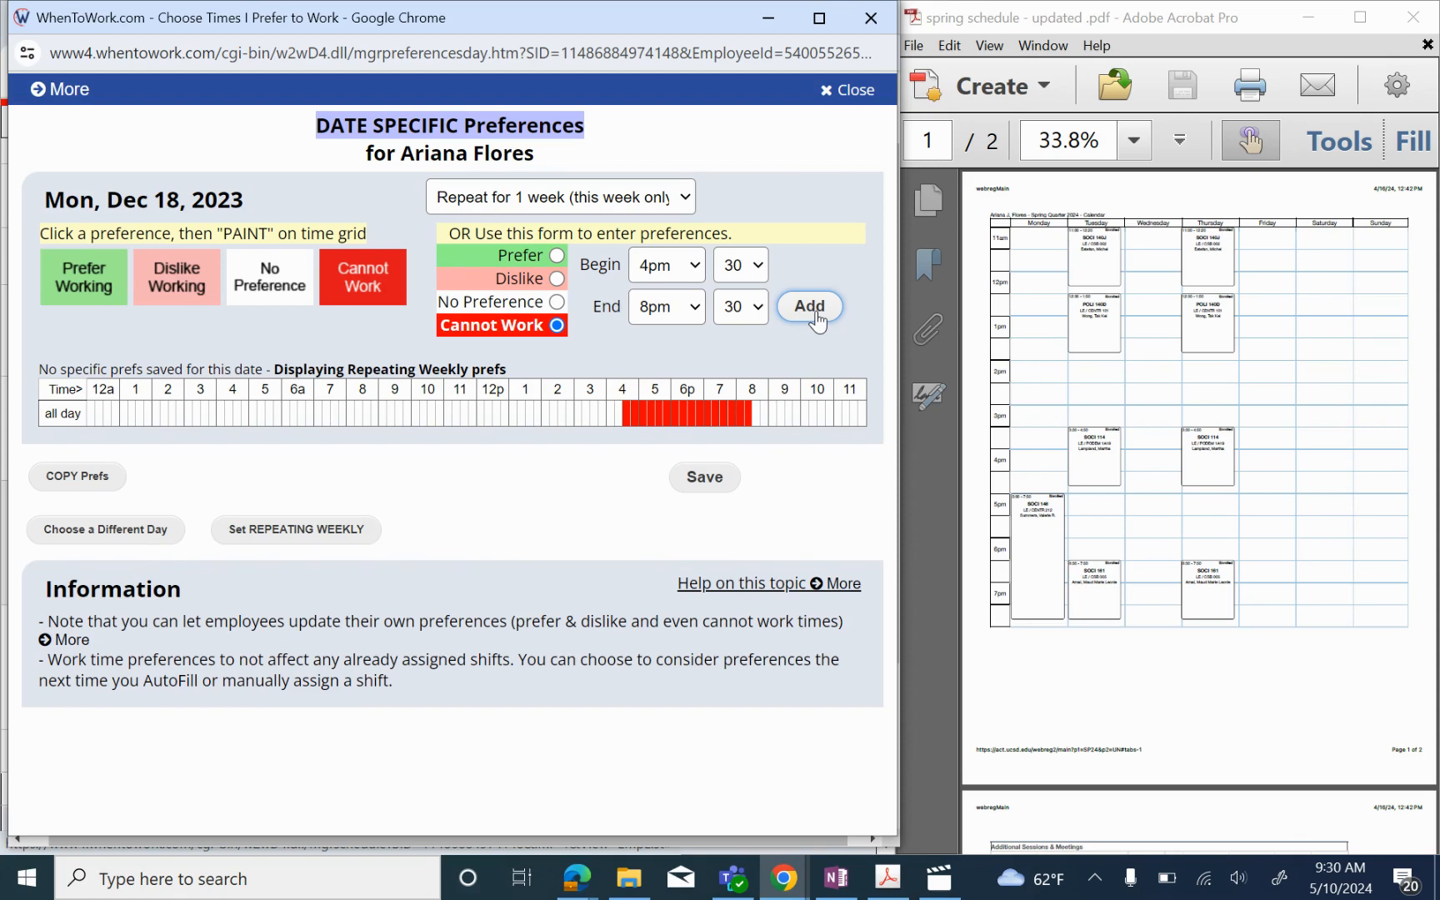
pyautogui.click(625, 201)
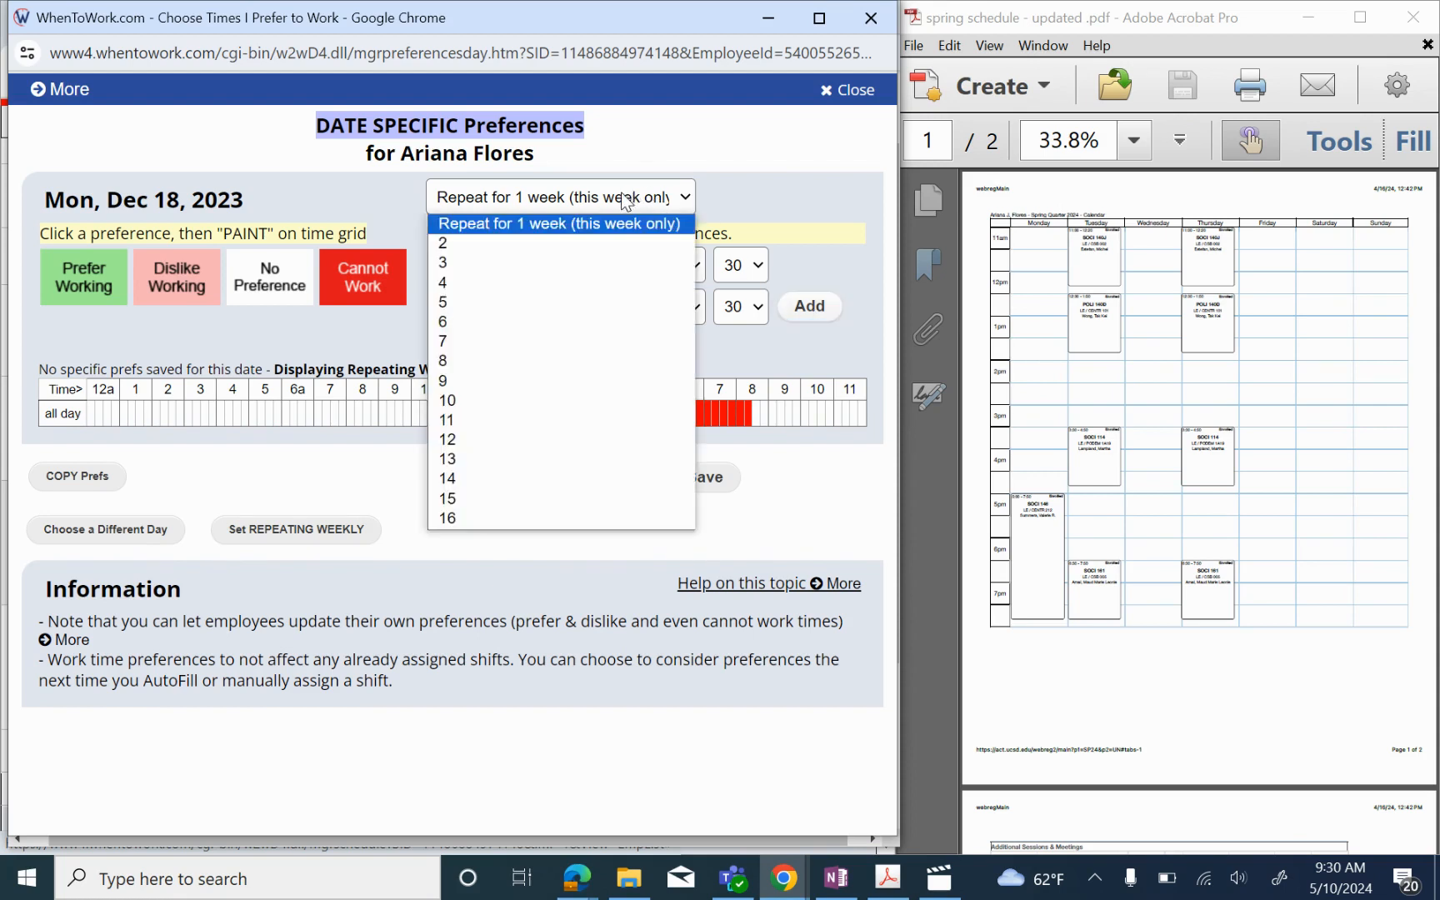
pyautogui.click(494, 400)
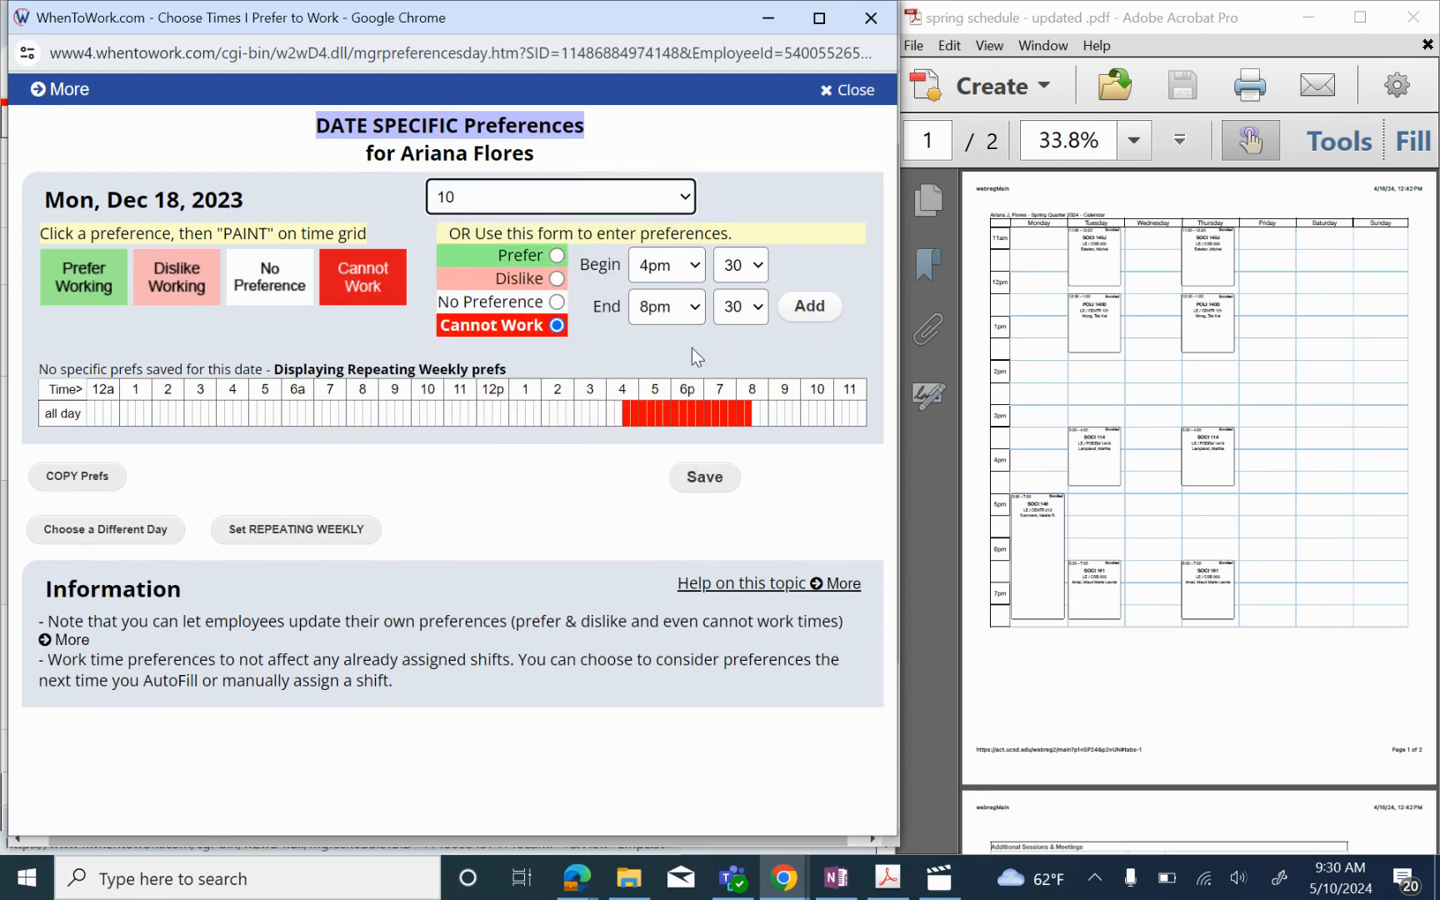
pyautogui.click(704, 482)
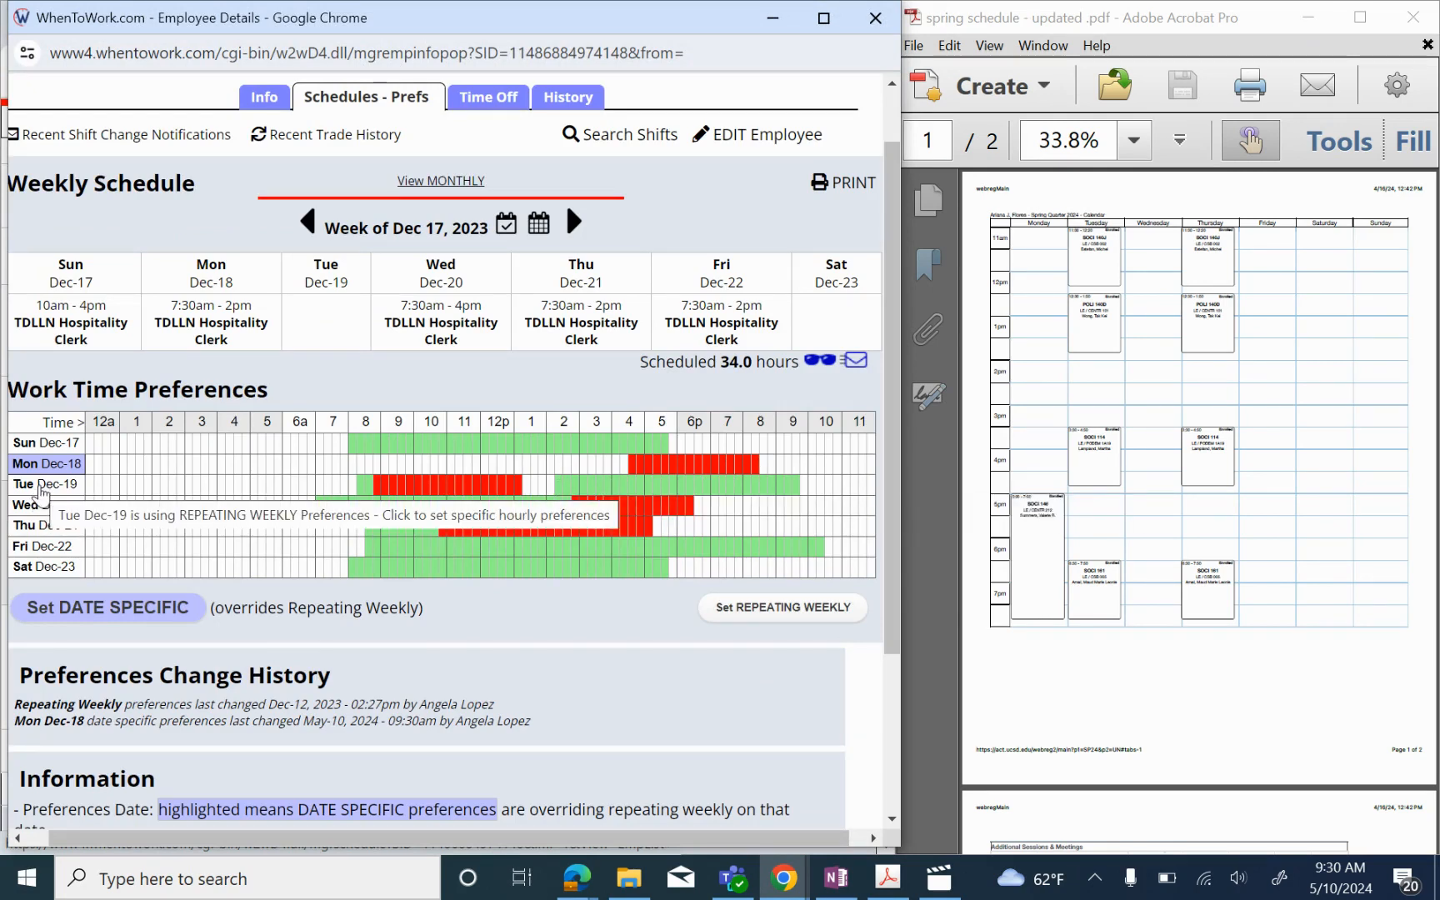
# Step: Clear Tue, Dec 19's date-specific preferences to No Preference for the whole day
pyautogui.click(41, 492)
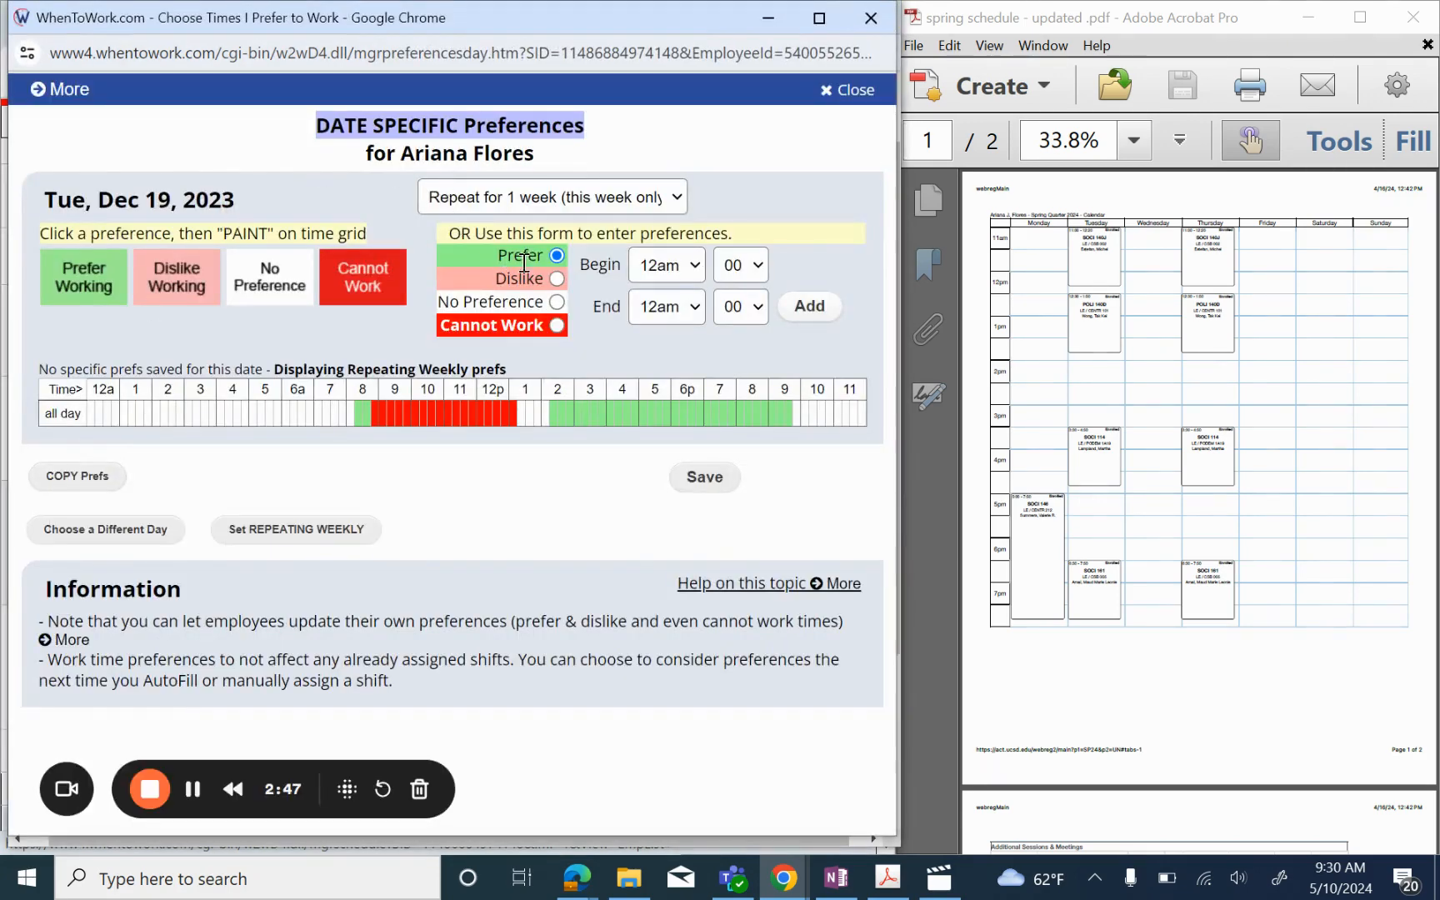
pyautogui.click(557, 302)
pyautogui.click(826, 306)
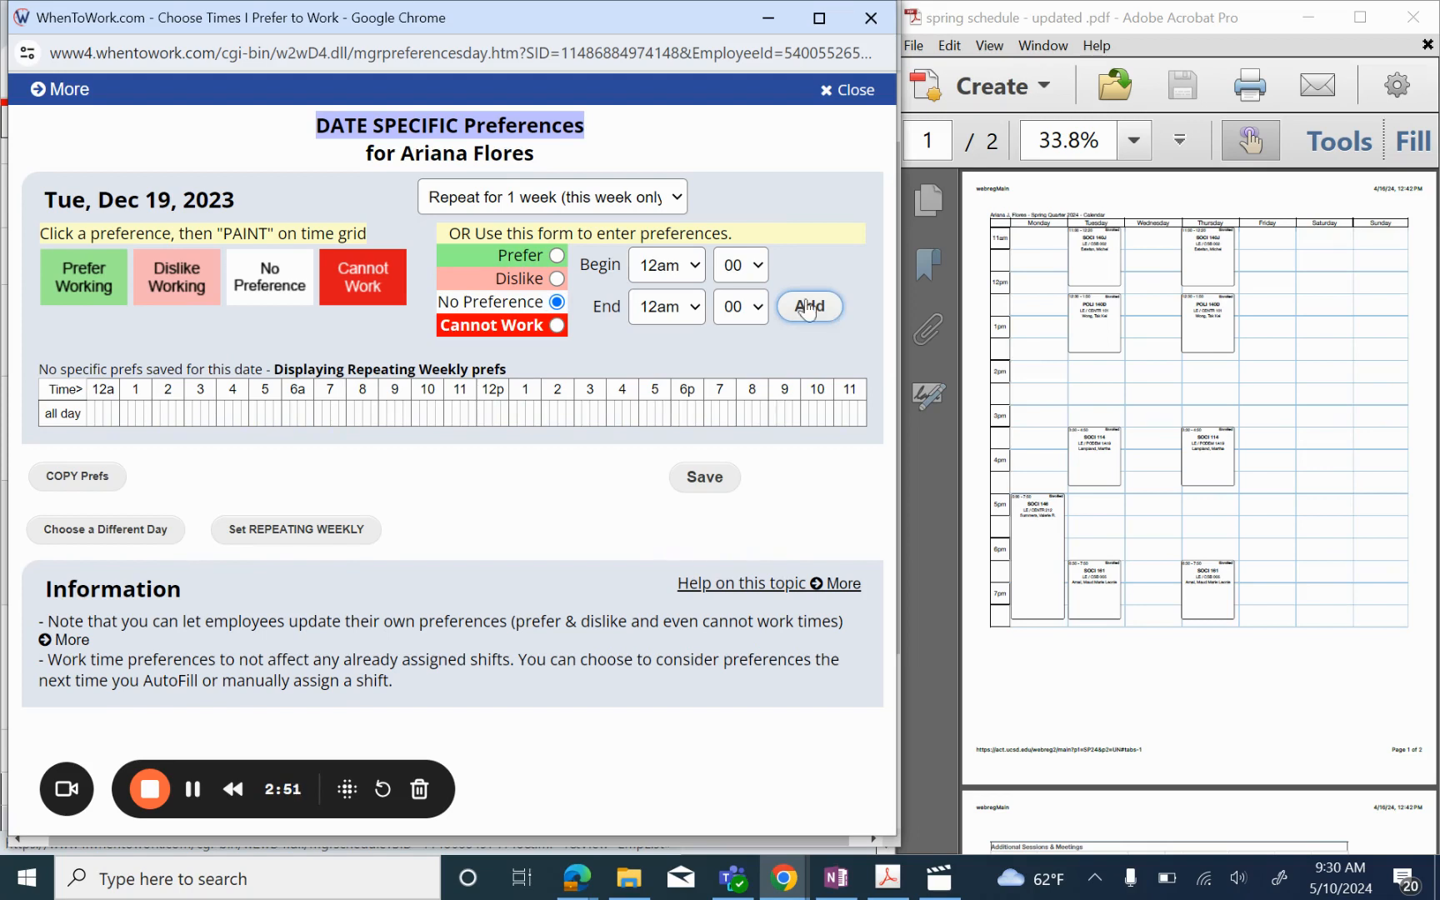
# Step: Start a Cannot Work entry for Dec 19 beginning at 10:30am
pyautogui.click(557, 325)
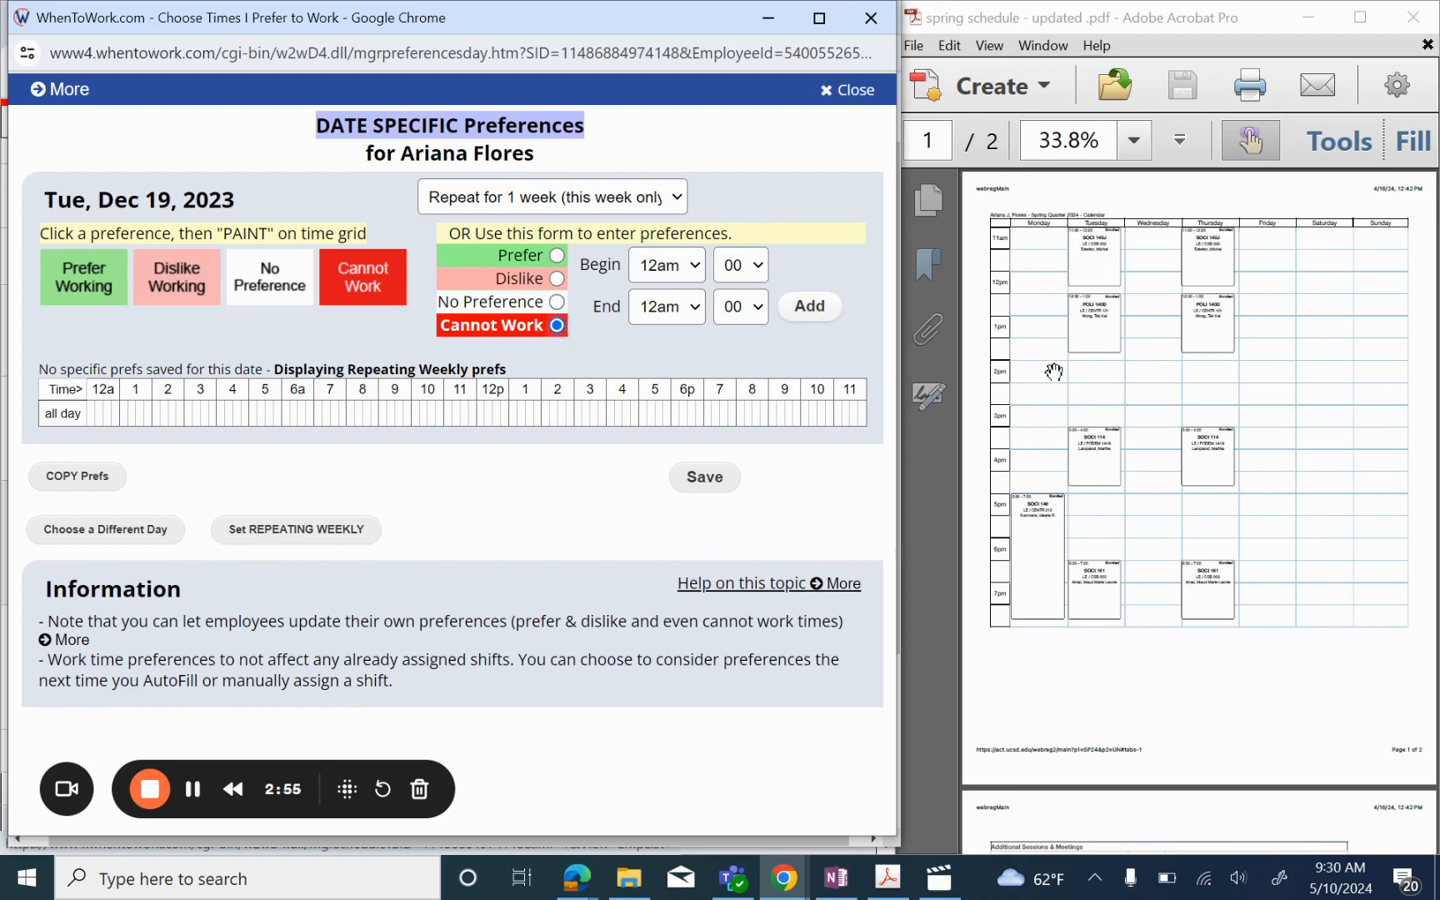
pyautogui.click(664, 278)
pyautogui.click(660, 489)
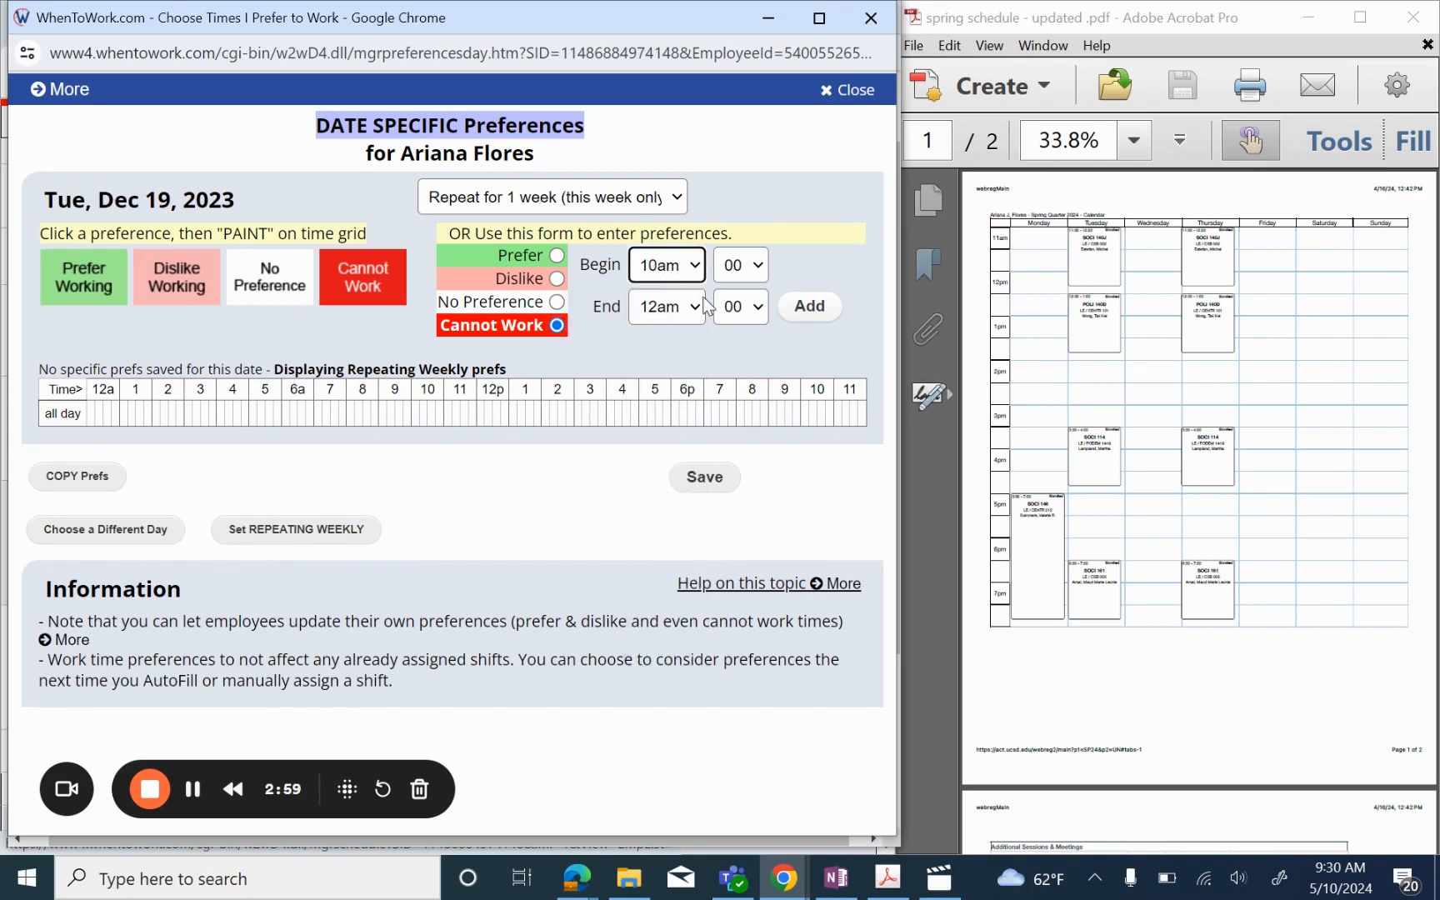
pyautogui.click(740, 267)
pyautogui.click(741, 332)
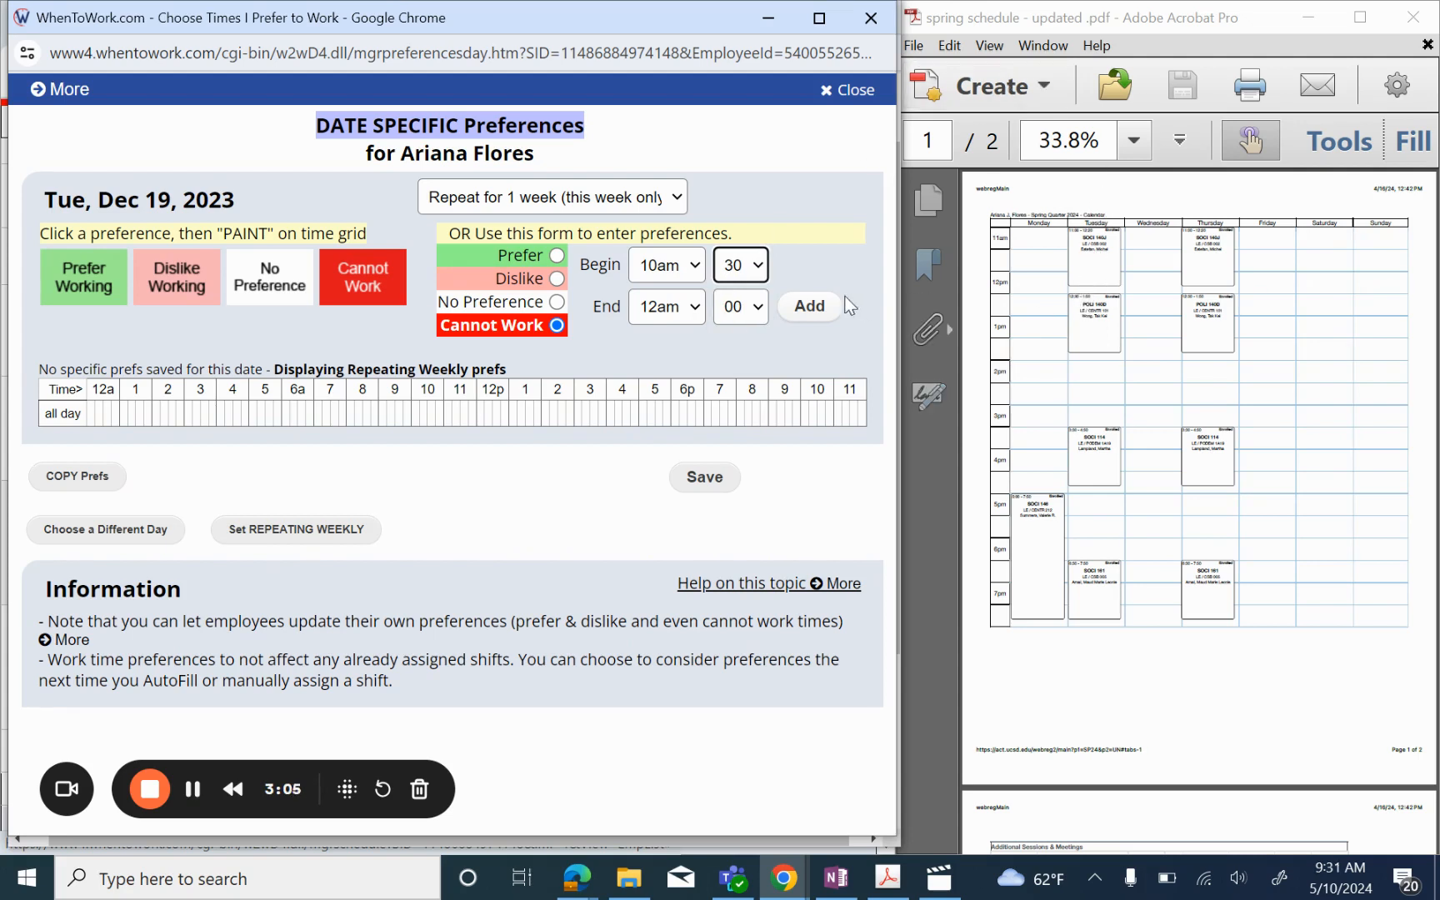
# Step: Add the first Cannot Work block, 10:30am to 2:30pm
pyautogui.click(696, 305)
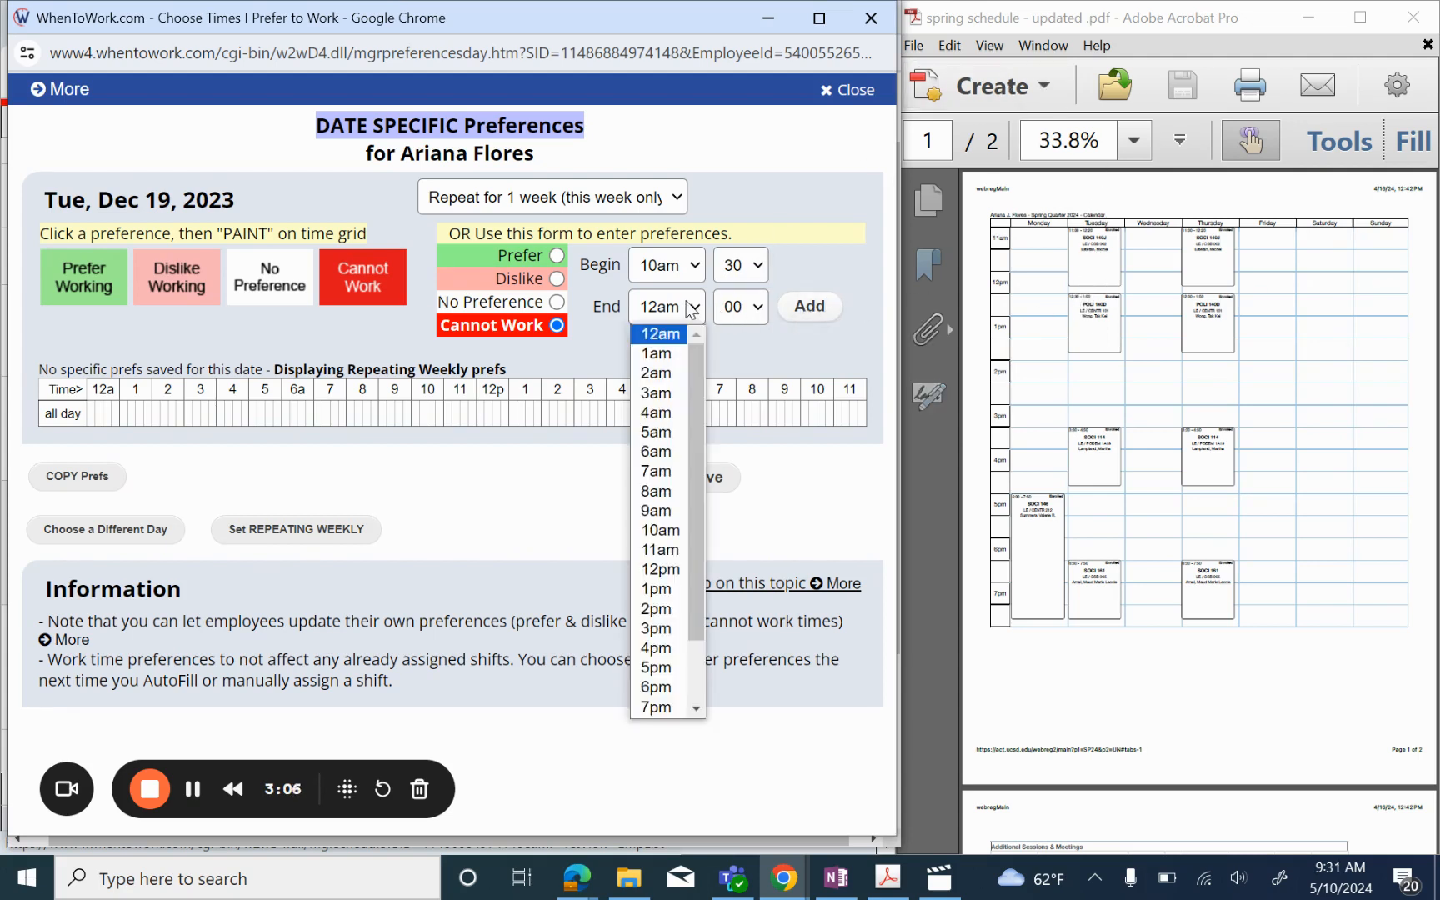
pyautogui.click(655, 608)
pyautogui.click(734, 321)
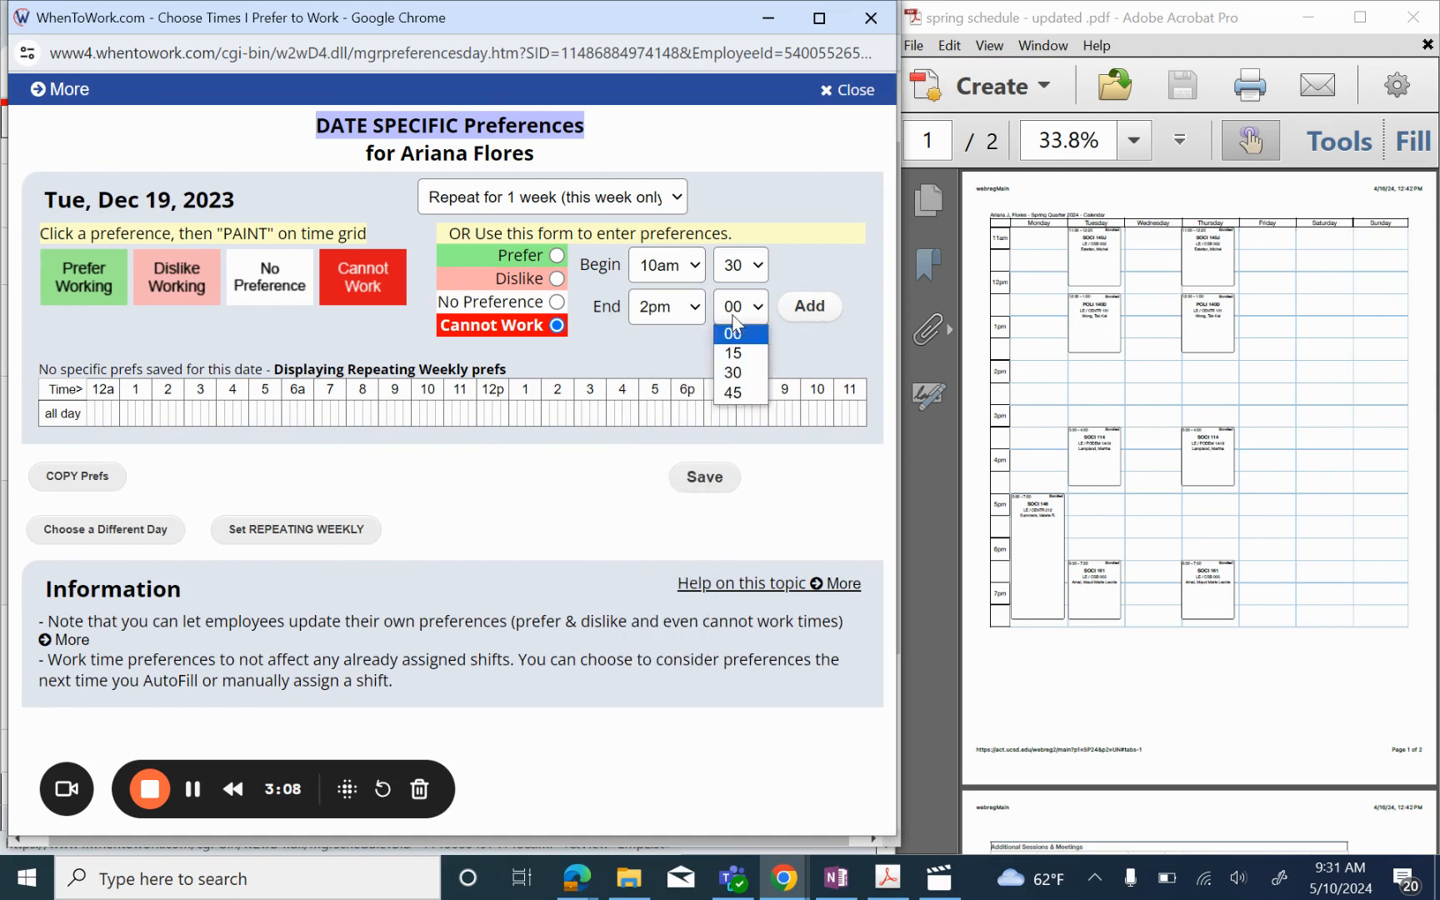
pyautogui.click(740, 372)
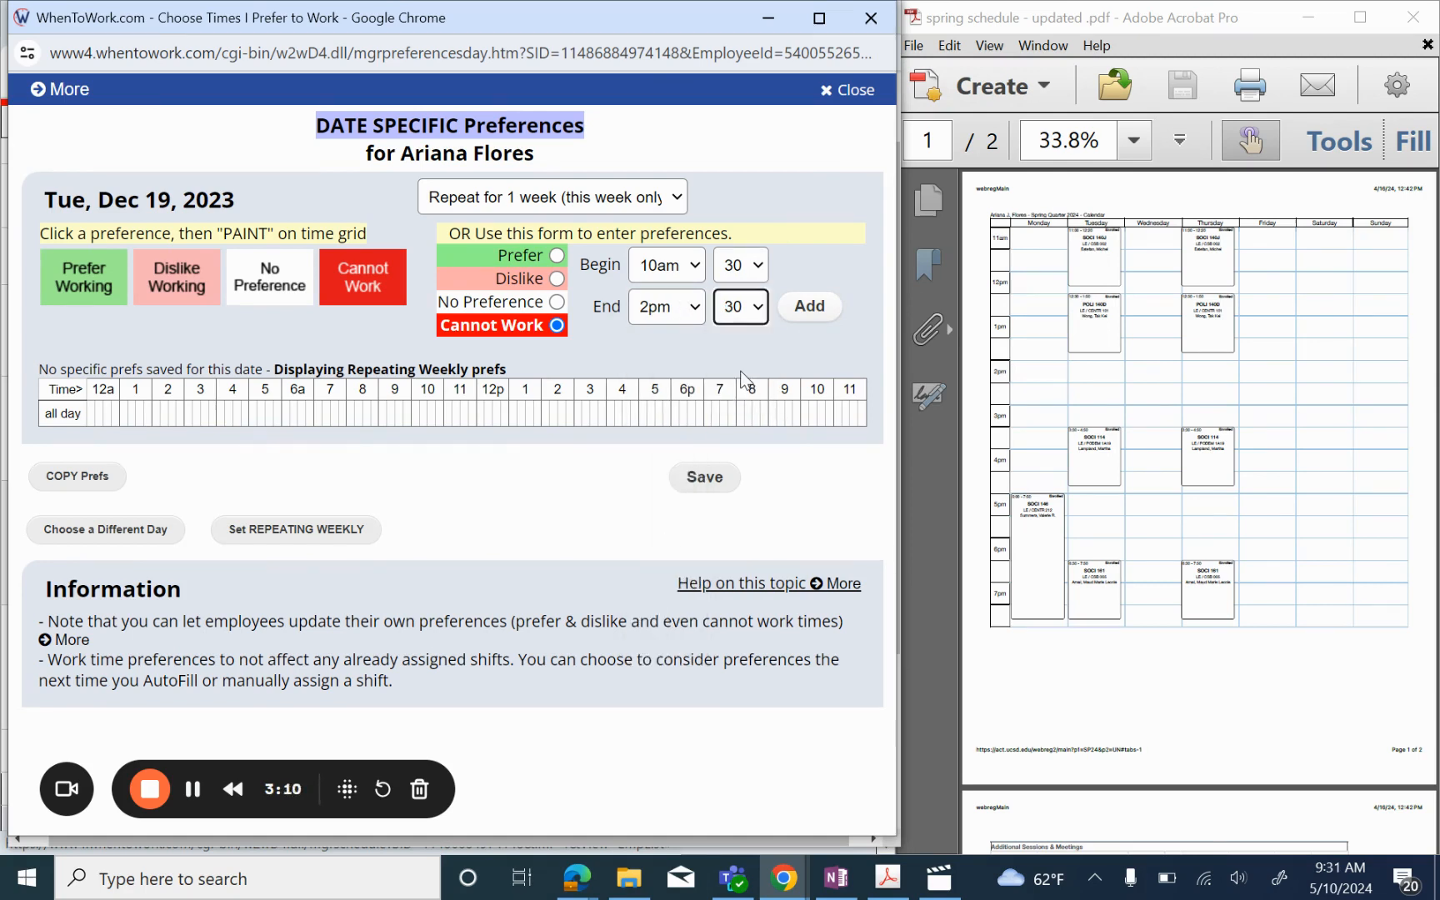
pyautogui.click(802, 311)
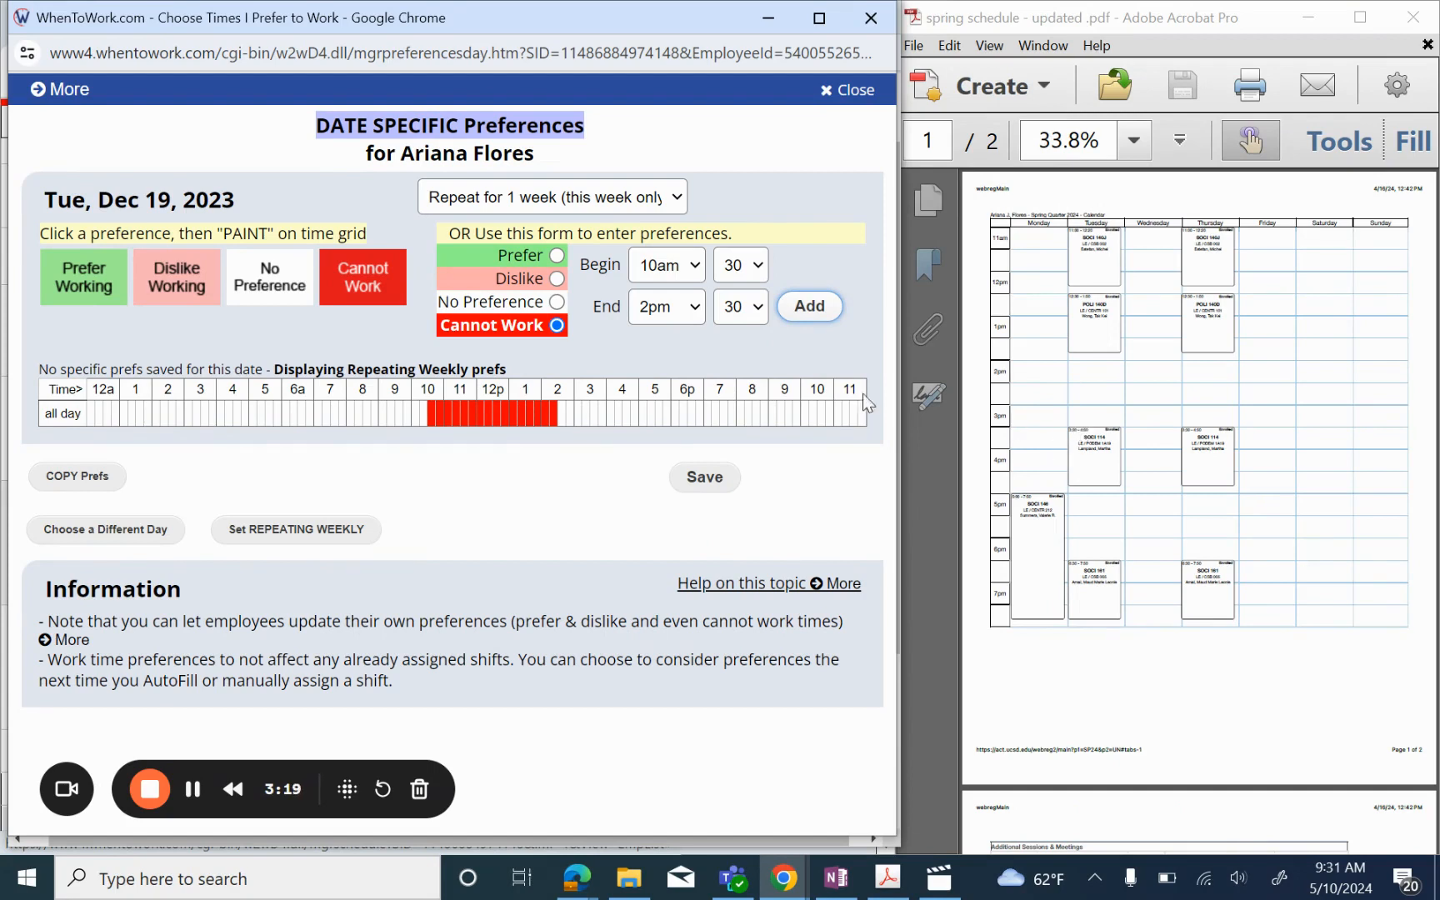
# Step: Add a second Cannot Work block from 3:00pm to 5:30pm
pyautogui.click(705, 263)
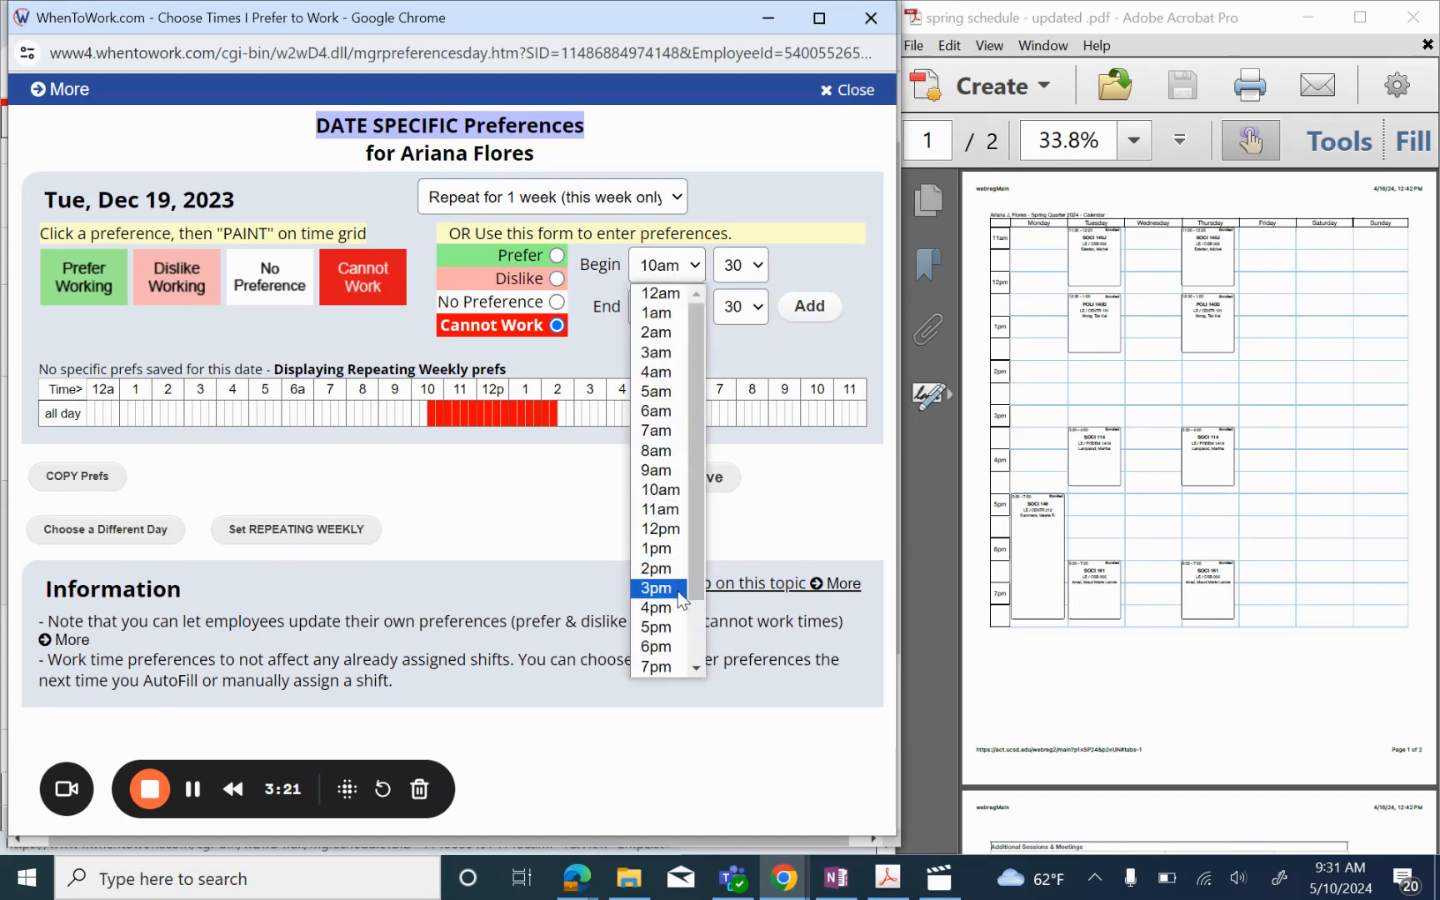
pyautogui.click(657, 588)
pyautogui.click(741, 267)
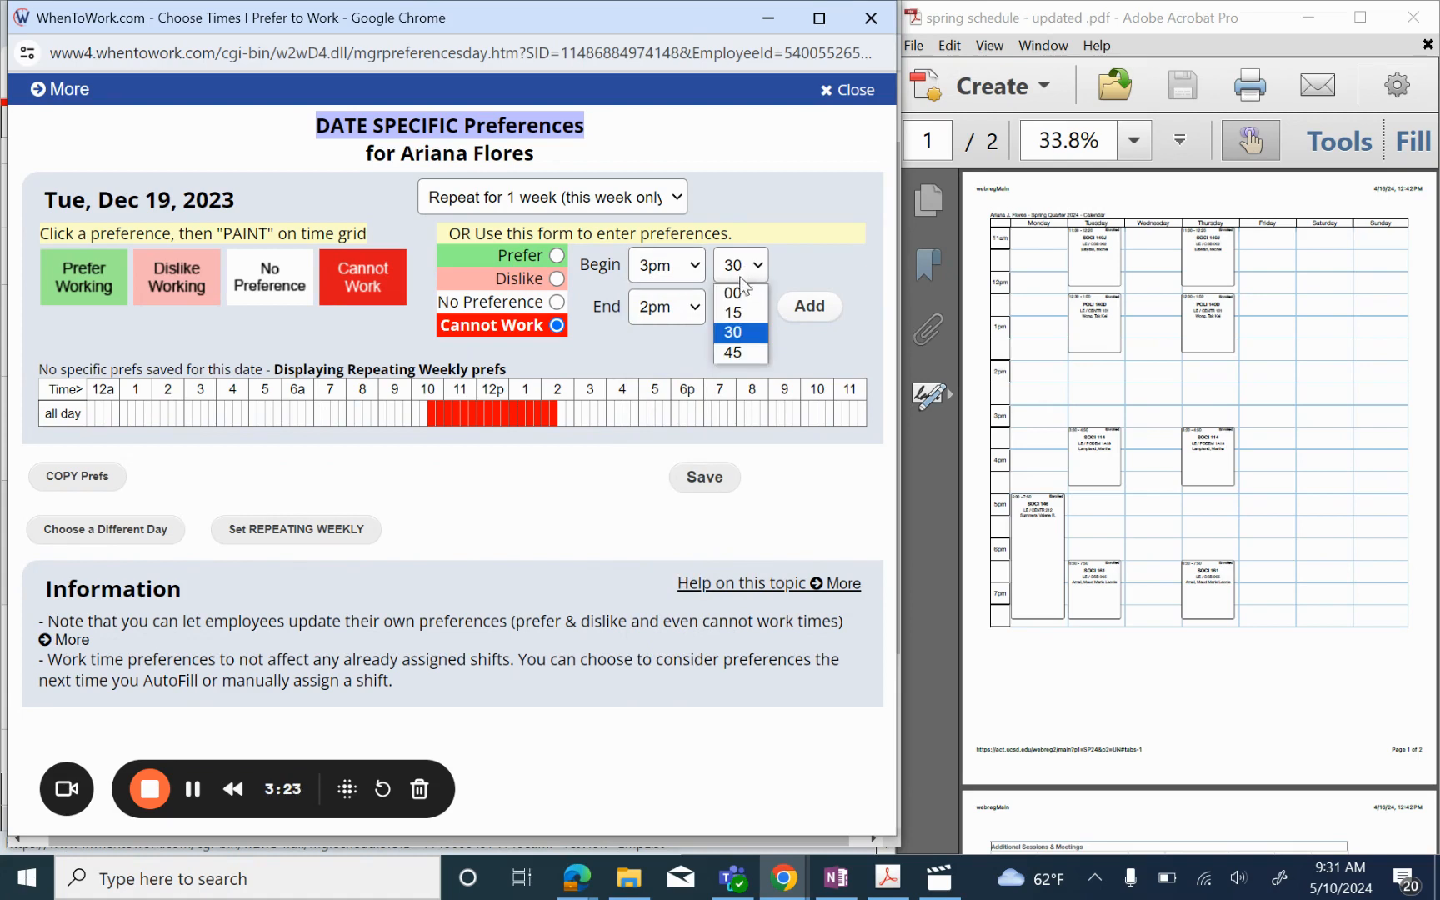
pyautogui.click(738, 294)
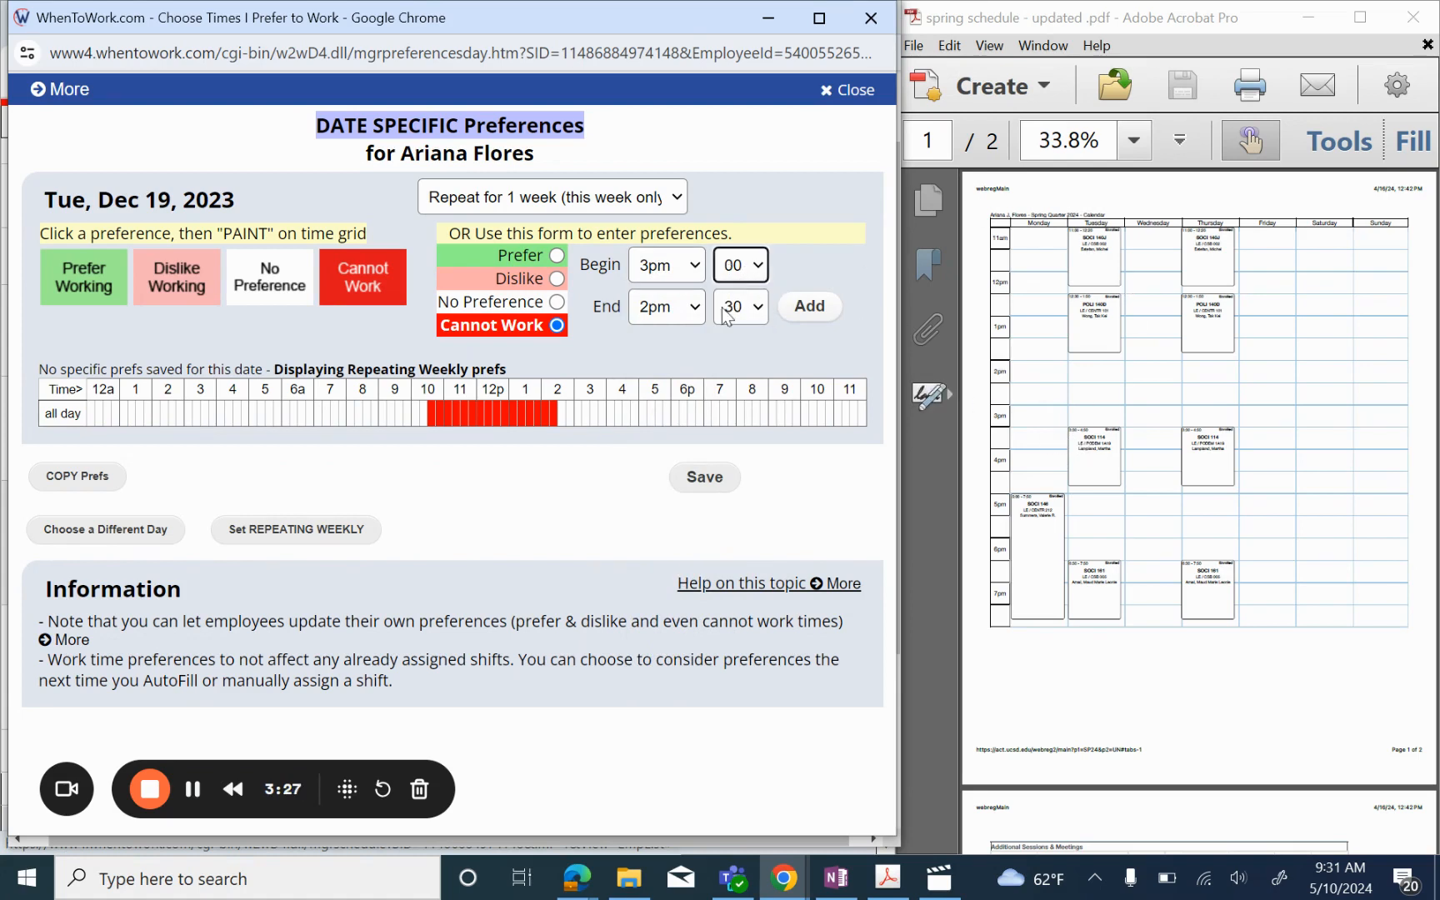
pyautogui.click(667, 307)
pyautogui.scroll(-1, 683, 565)
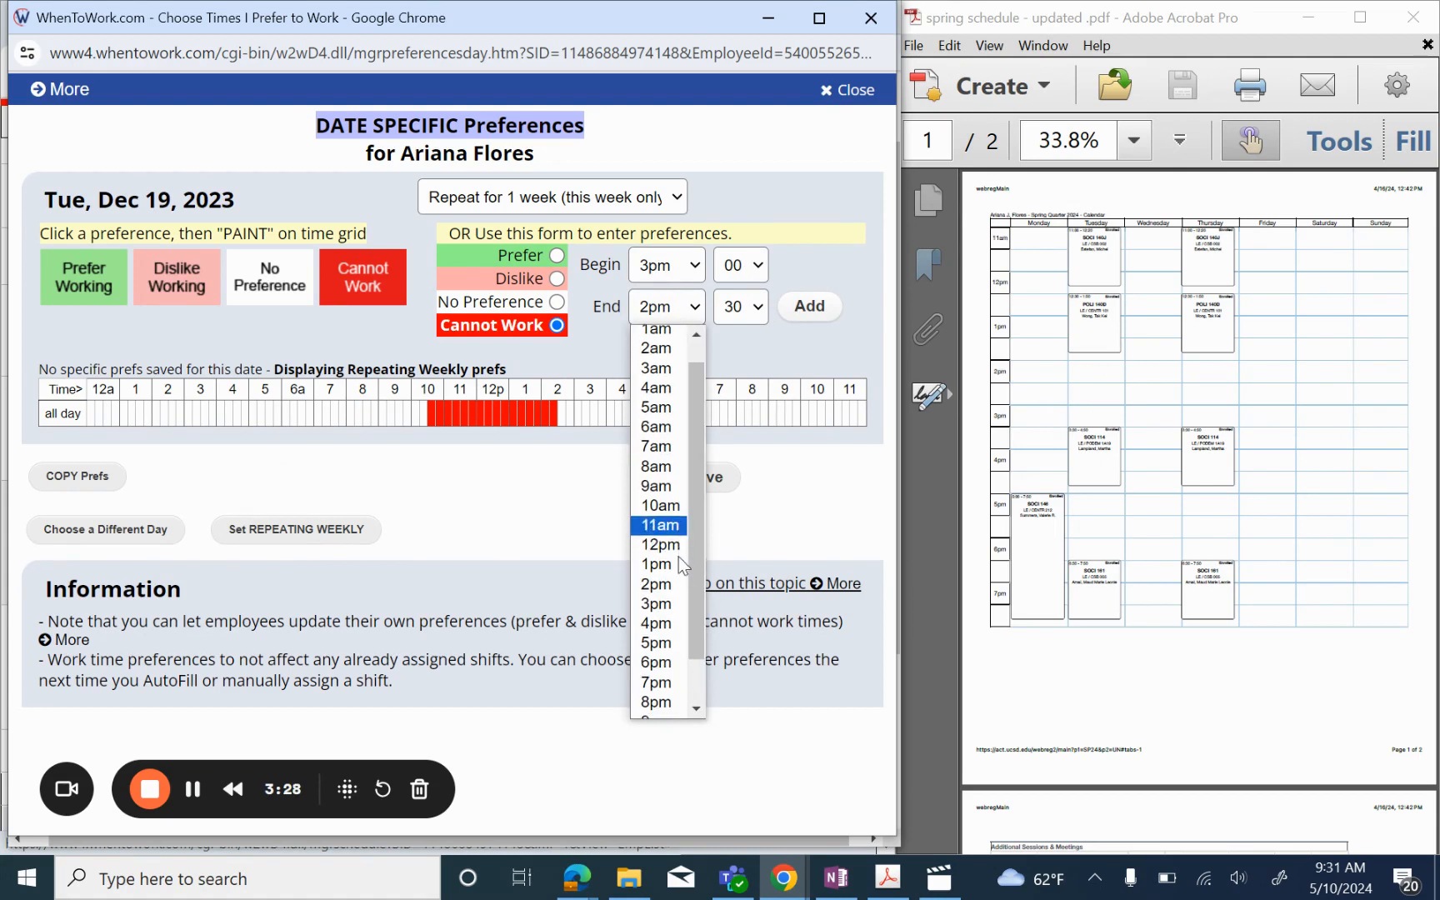
pyautogui.click(655, 643)
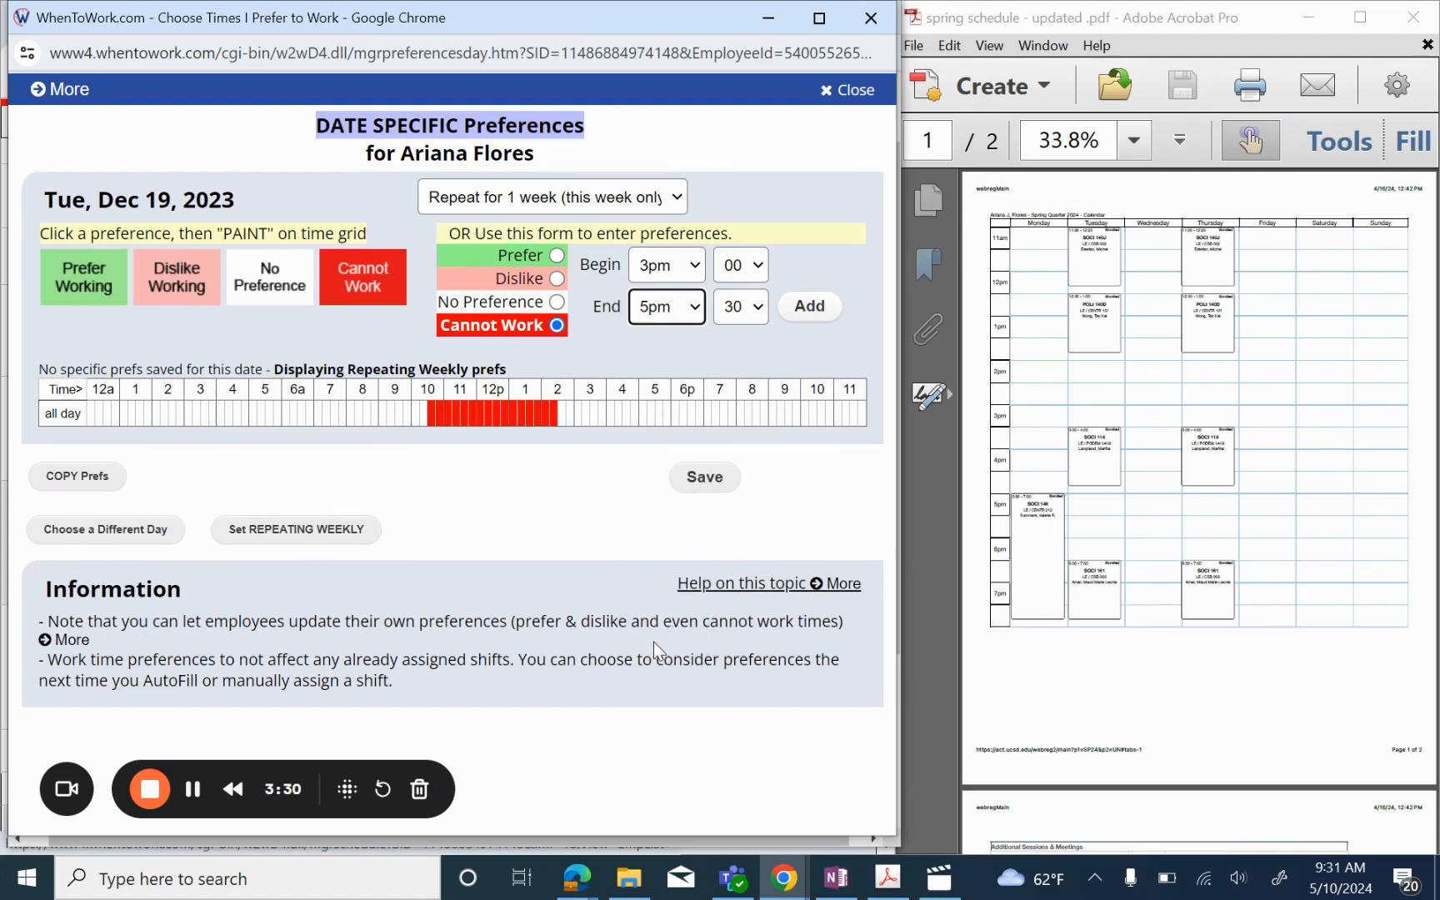
pyautogui.click(821, 321)
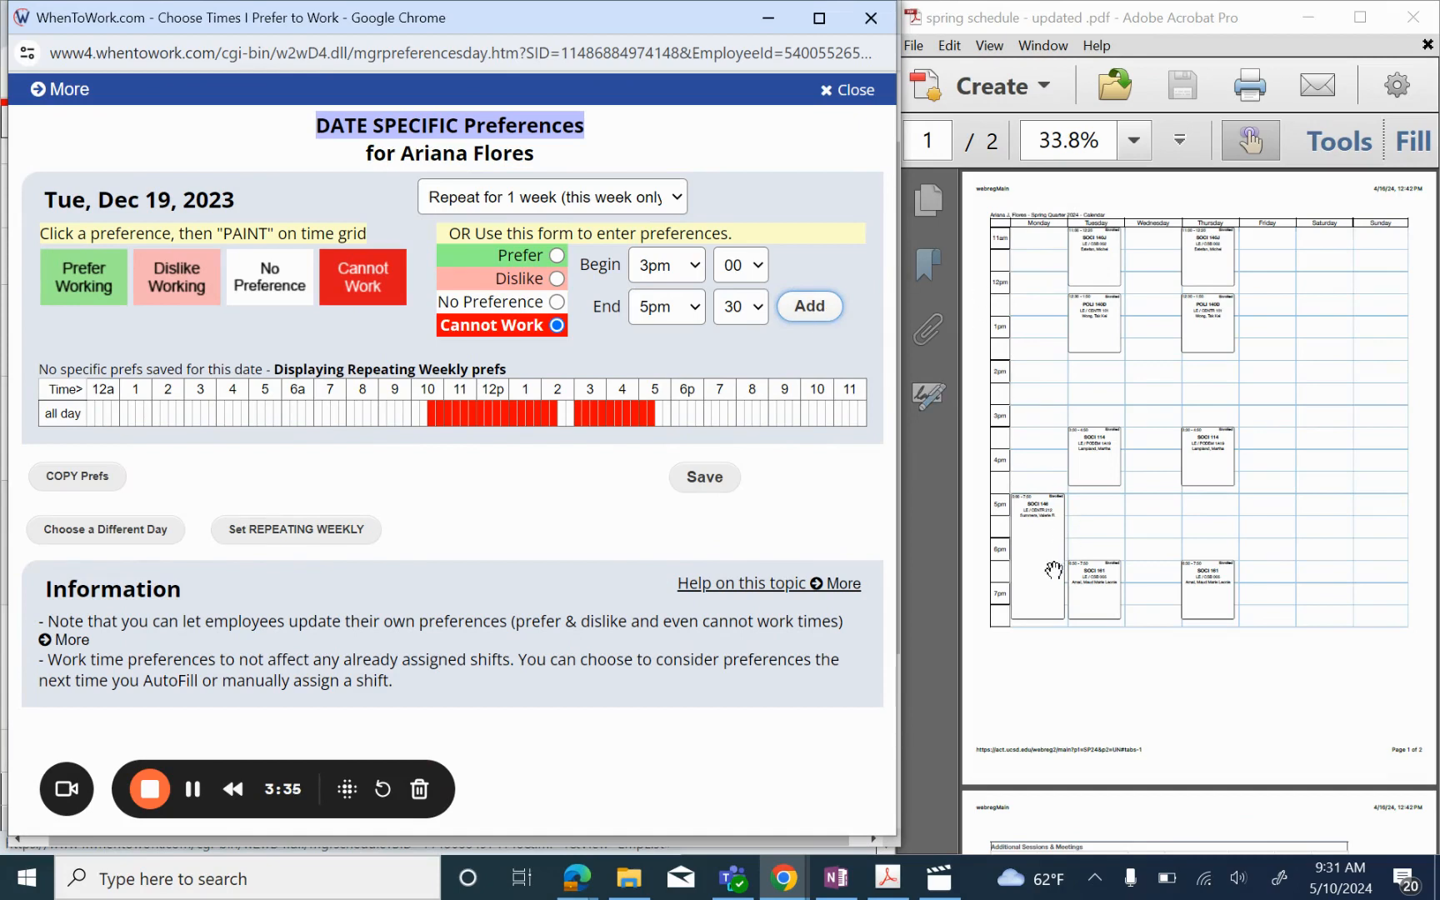
# Step: Add the third Cannot Work block from 6:00pm to 8:30pm
pyautogui.click(675, 275)
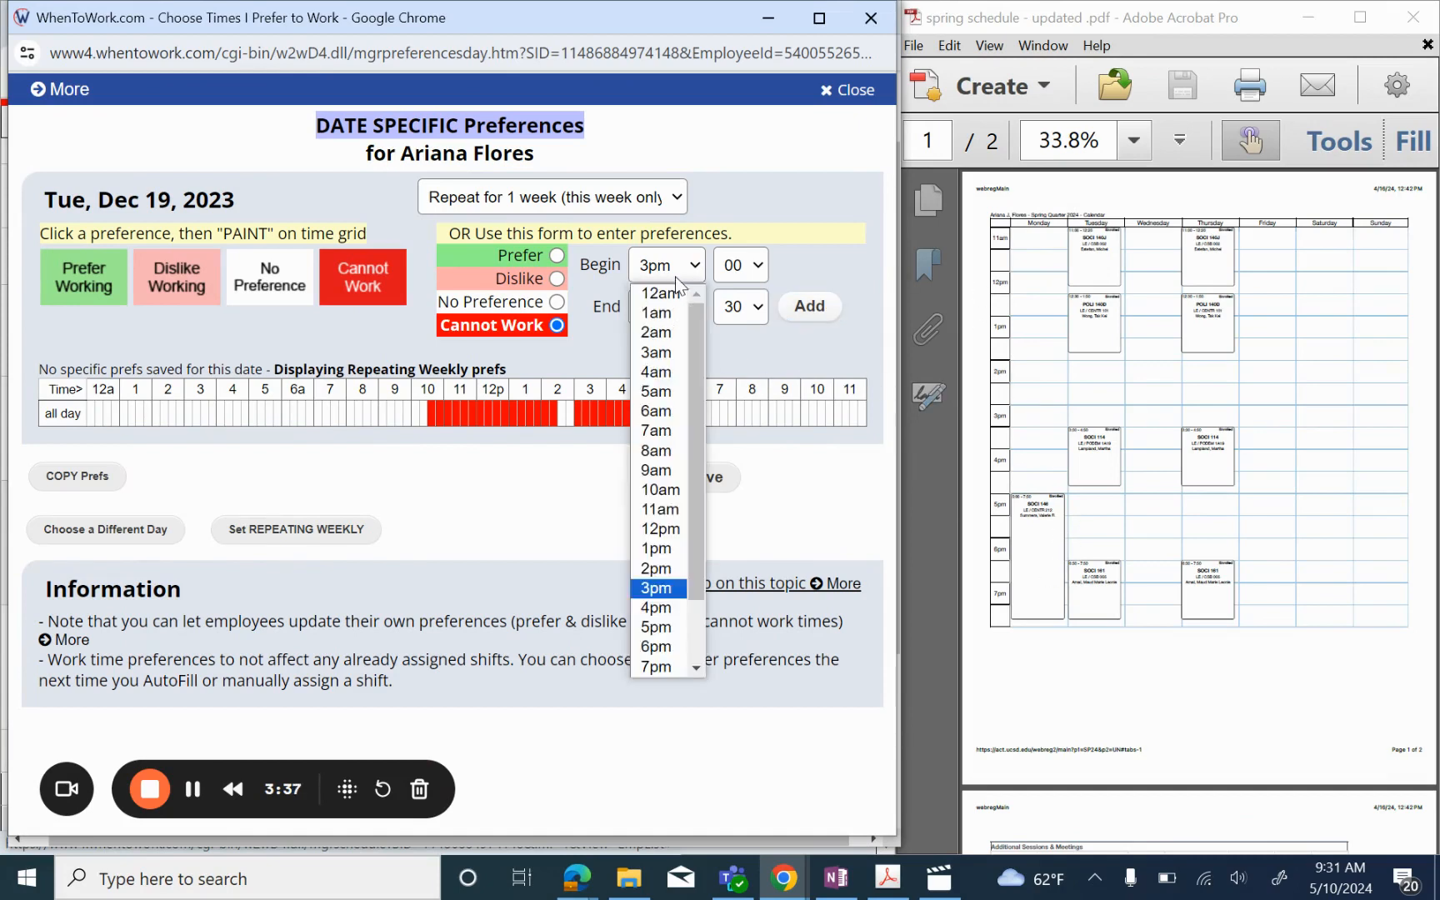
pyautogui.click(655, 640)
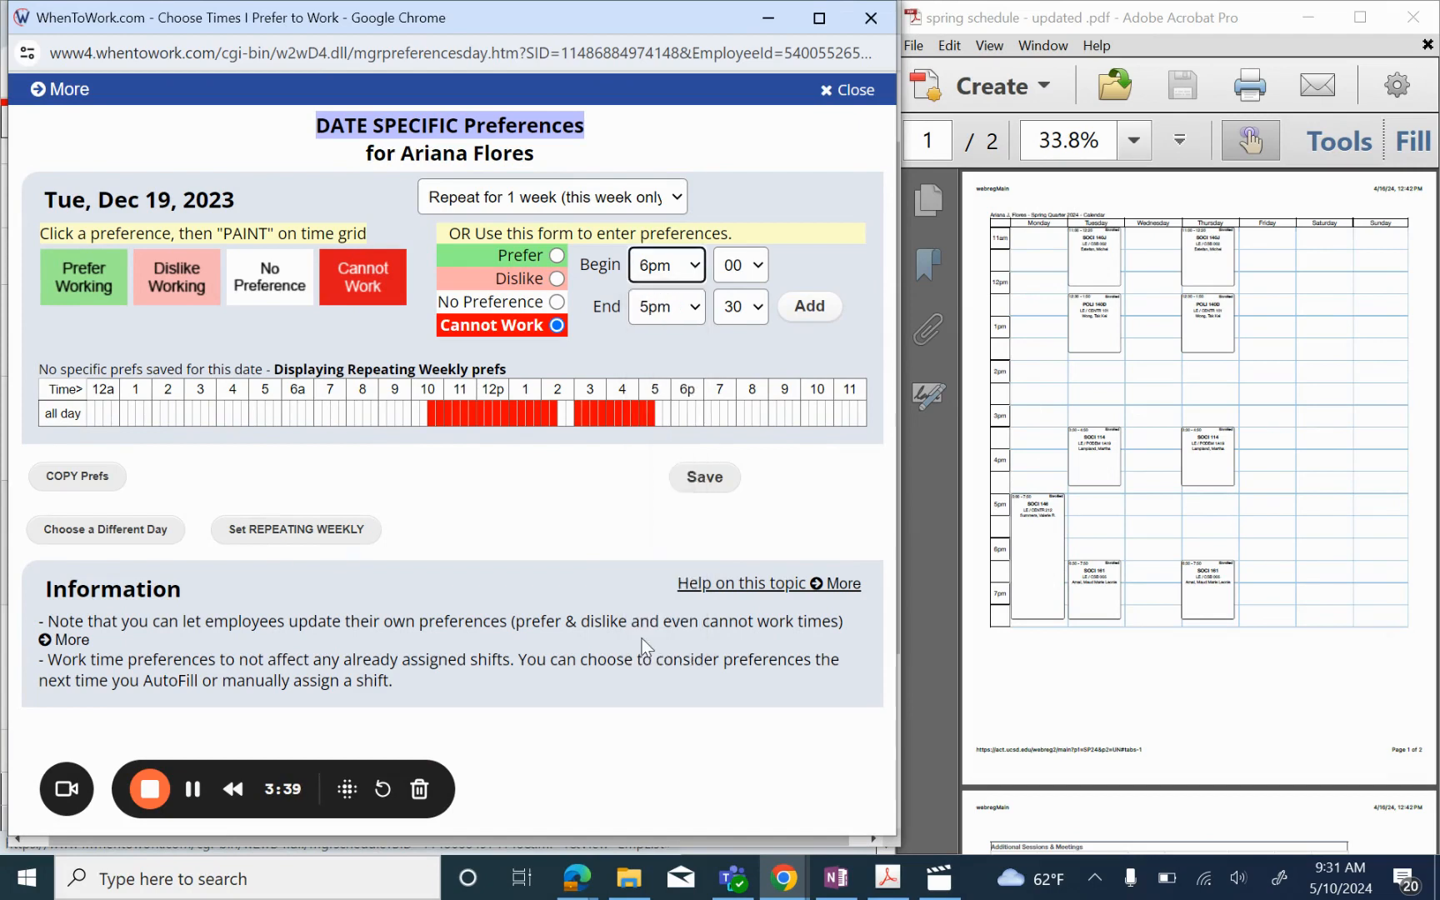
pyautogui.click(692, 309)
pyautogui.scroll(-1, 659, 467)
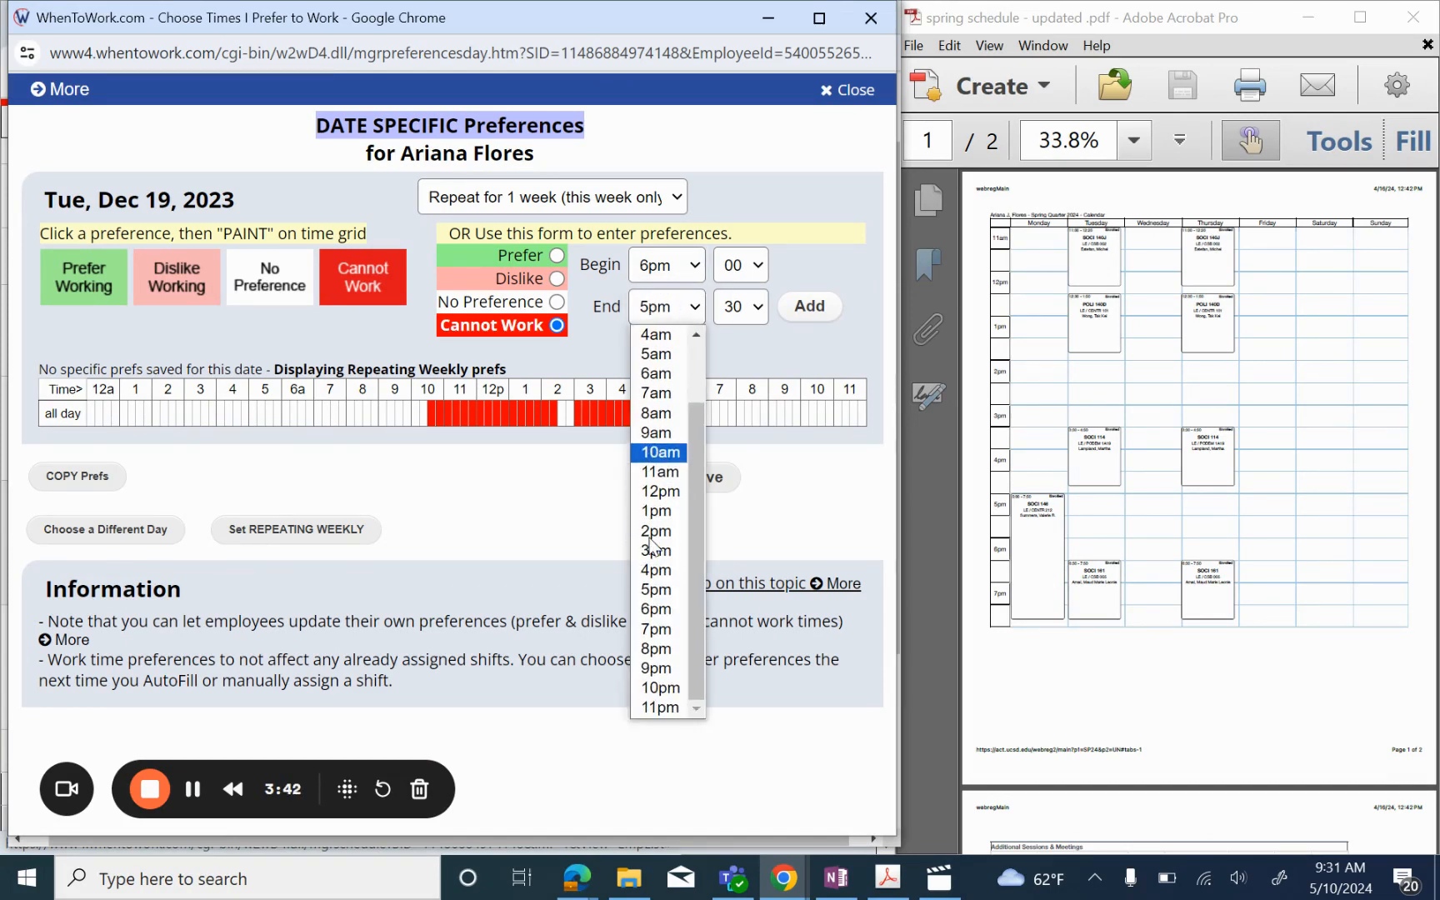
pyautogui.click(656, 648)
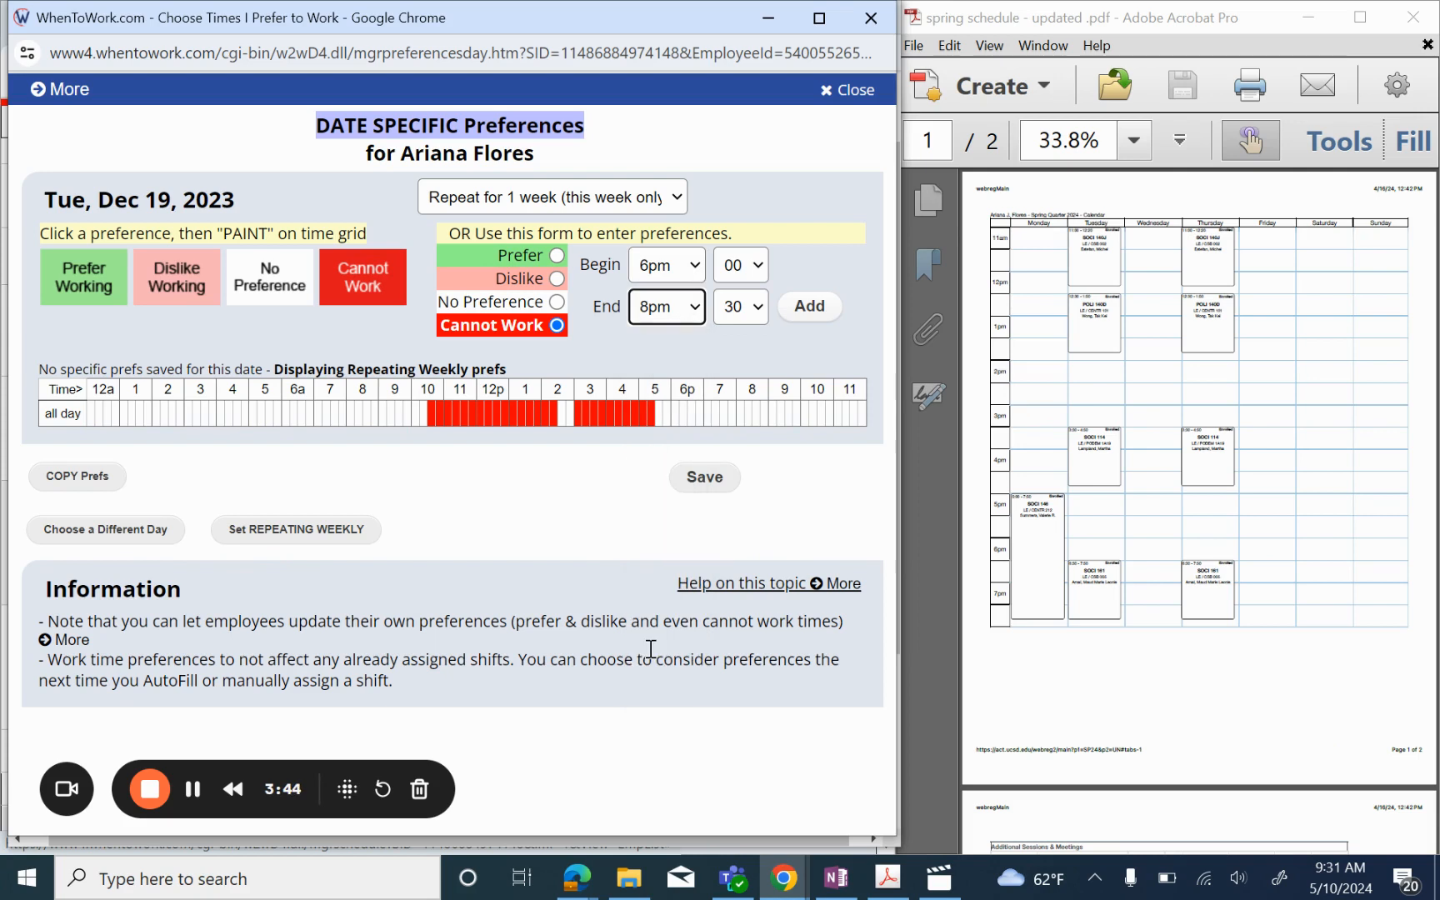
pyautogui.click(808, 308)
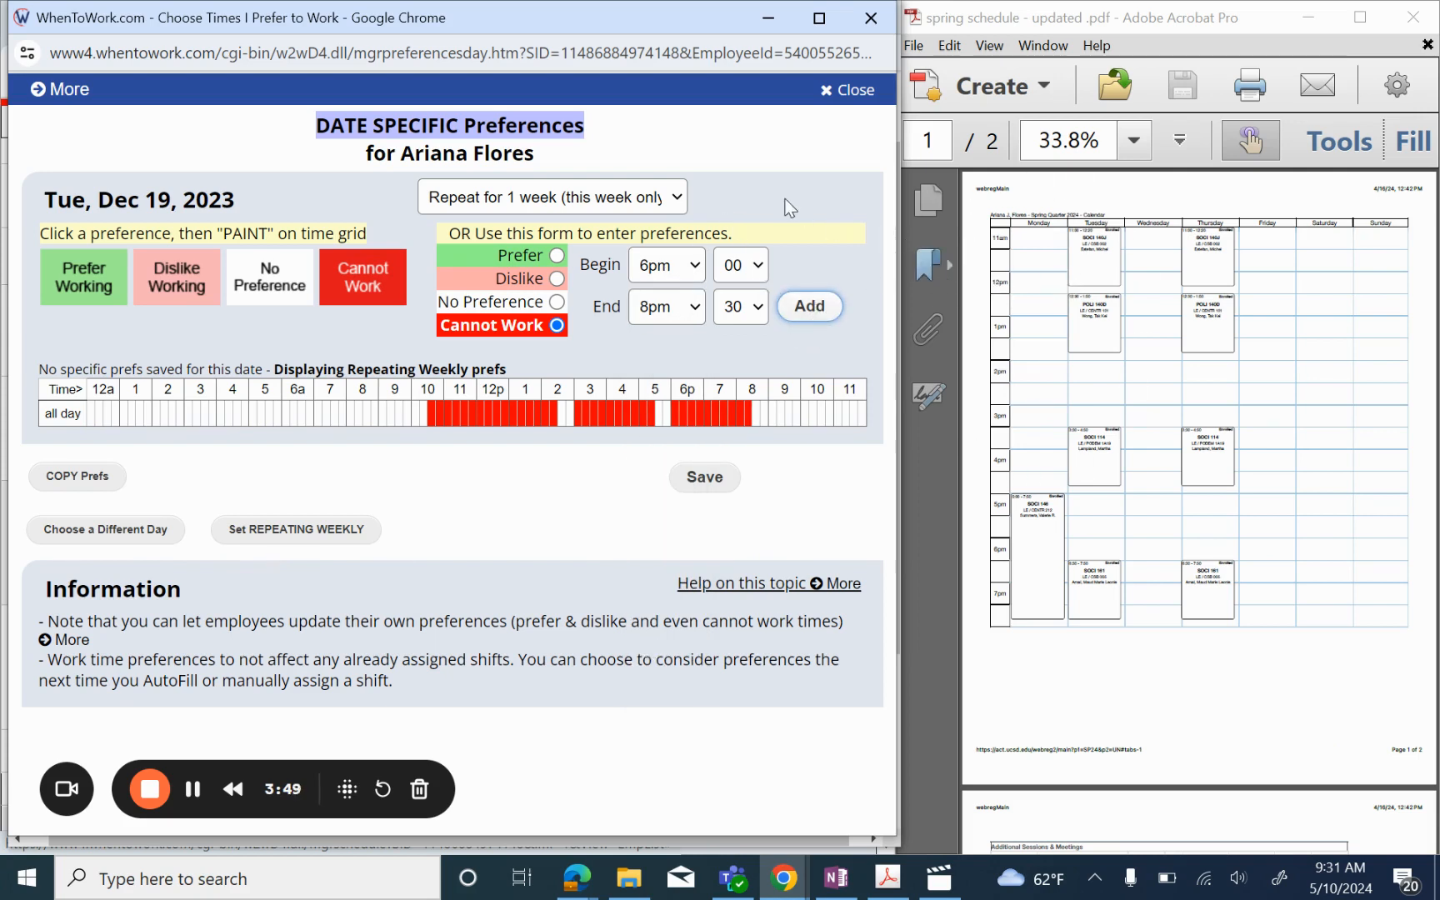
# Step: Repeat Tuesday Dec 19's three Cannot Work blocks for 10 weeks and save them
pyautogui.click(646, 199)
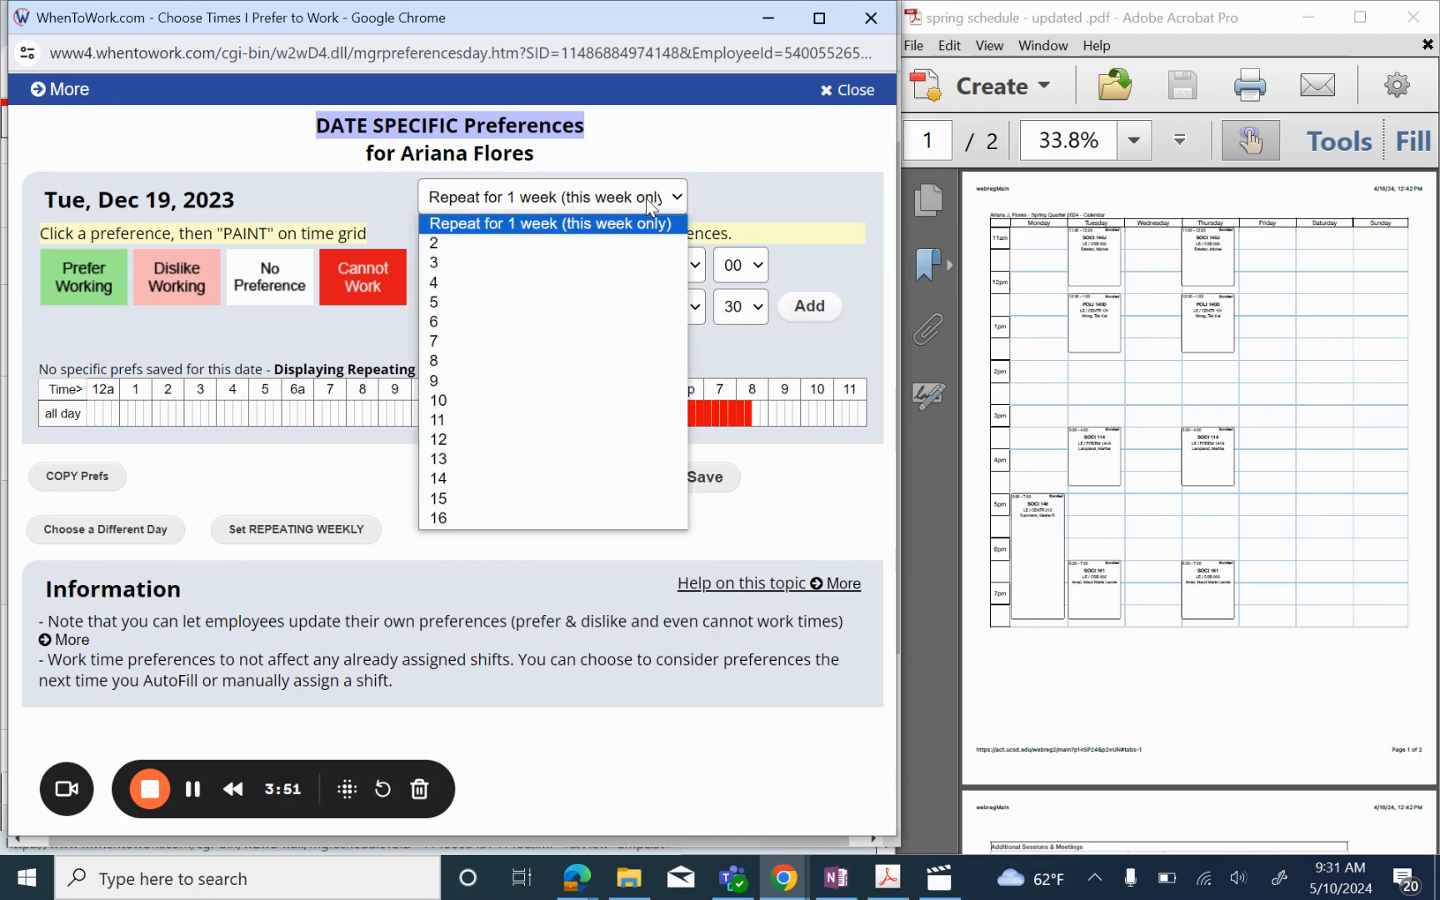
pyautogui.click(469, 401)
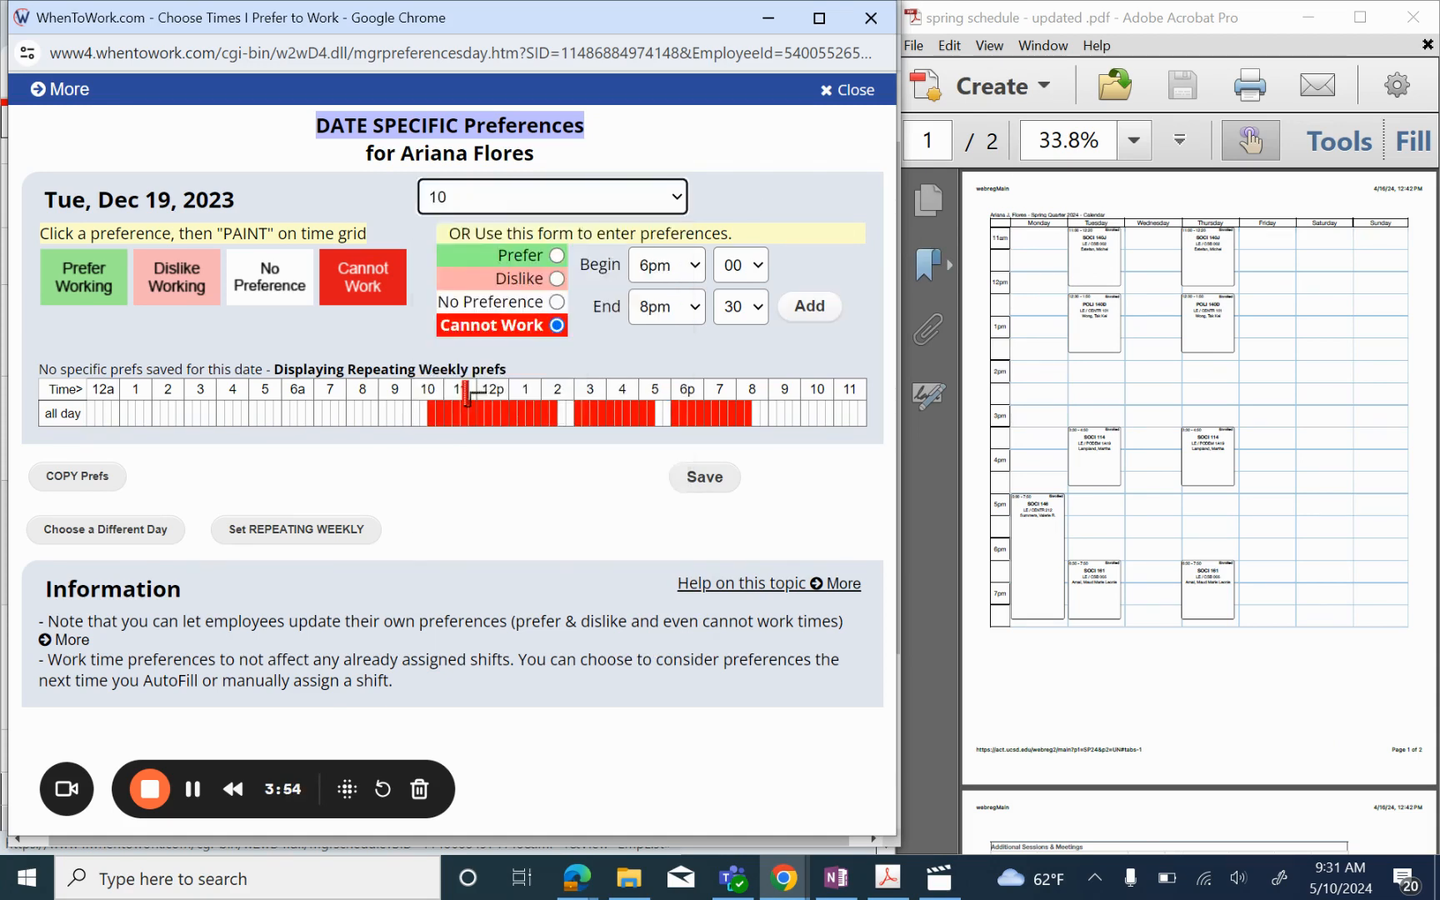
pyautogui.click(696, 492)
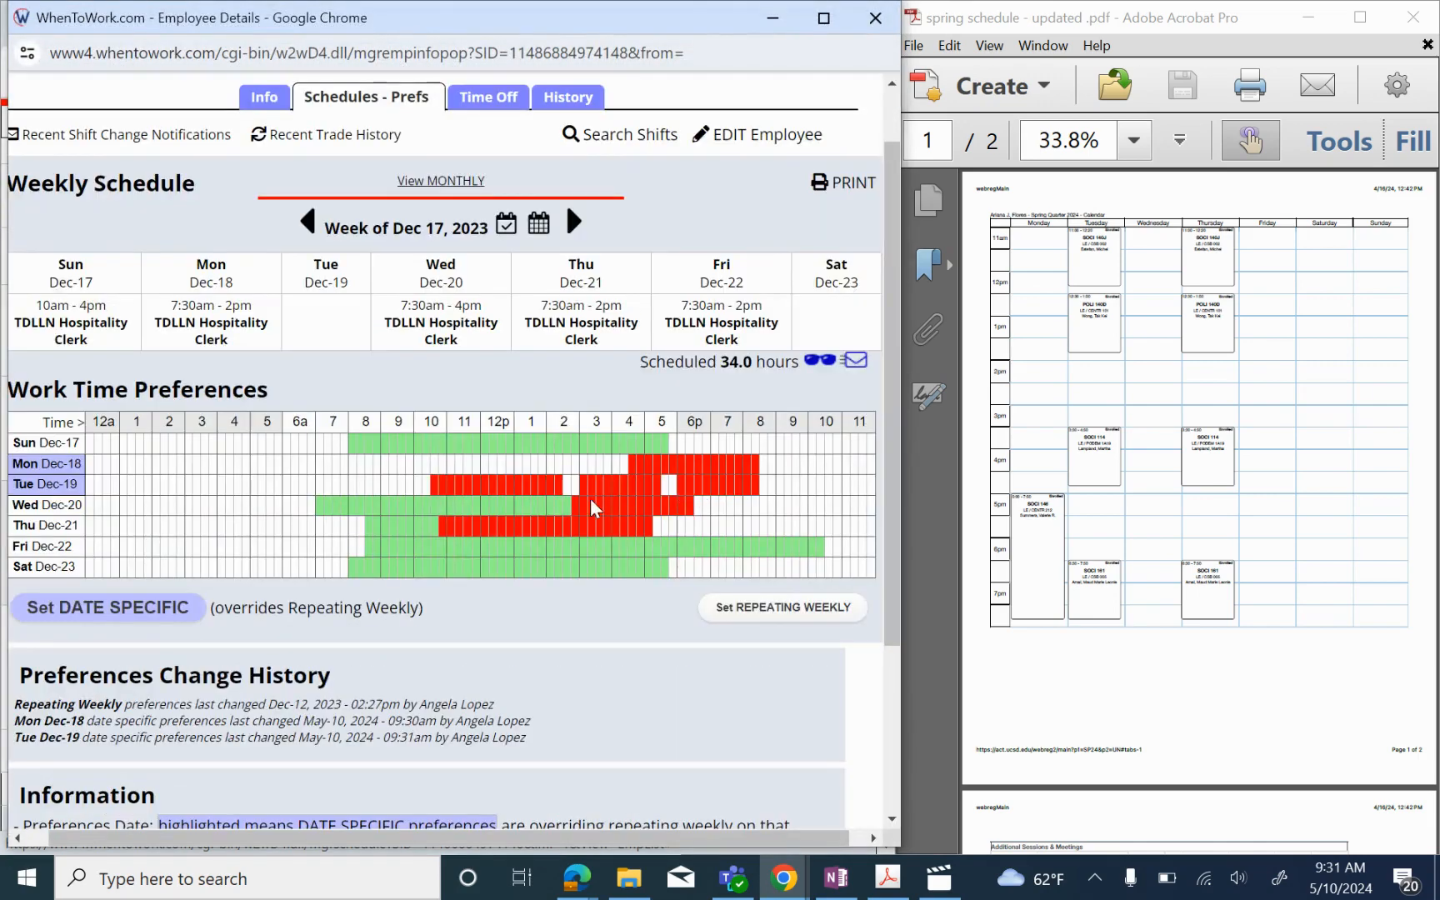
pyautogui.scroll(-1, 568, 502)
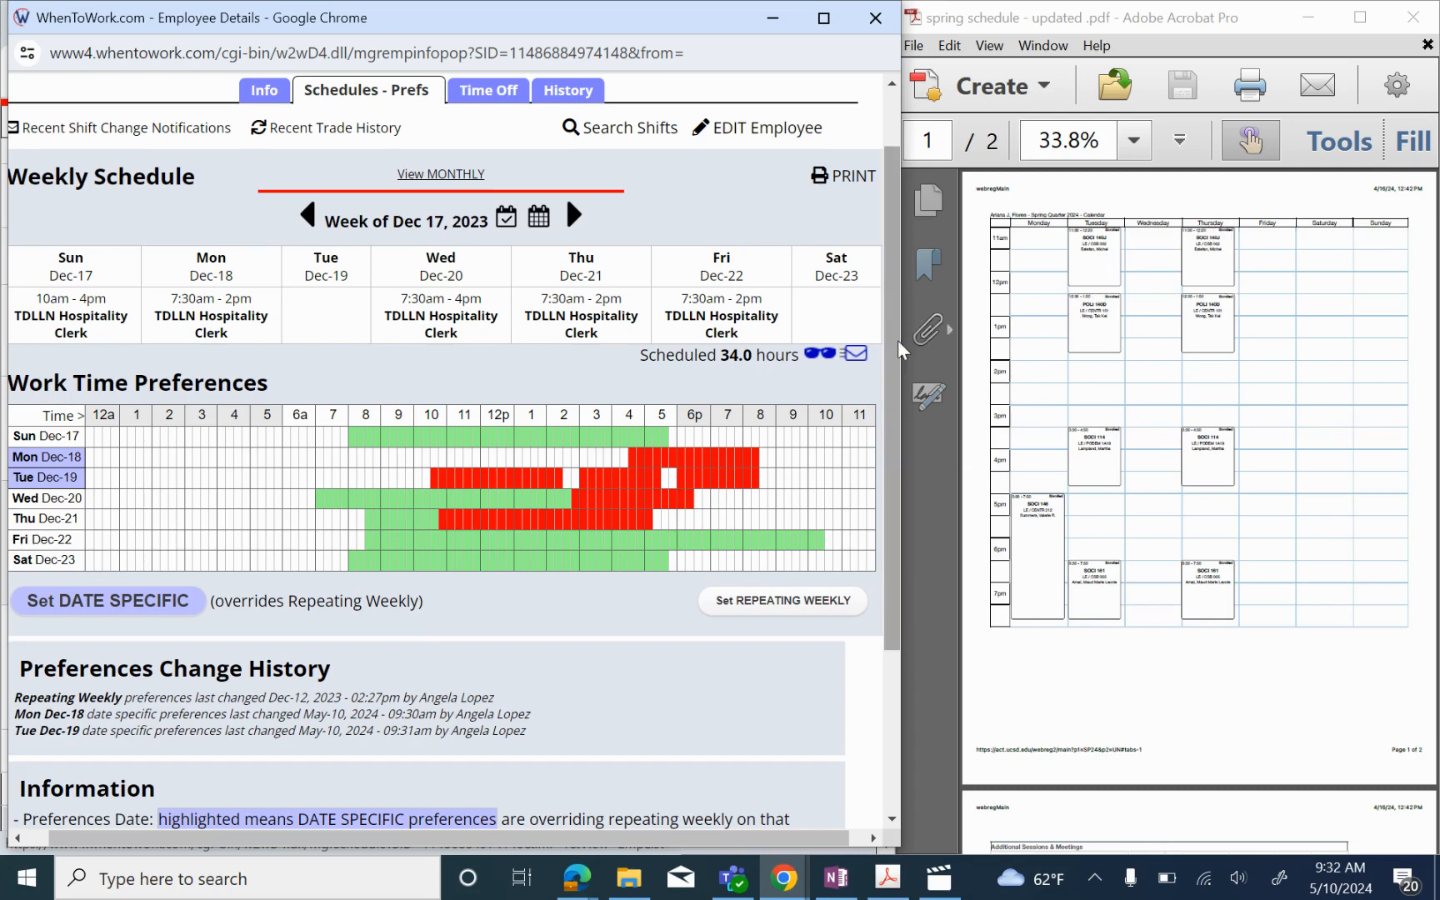
pyautogui.hscroll(-1, 829, 357)
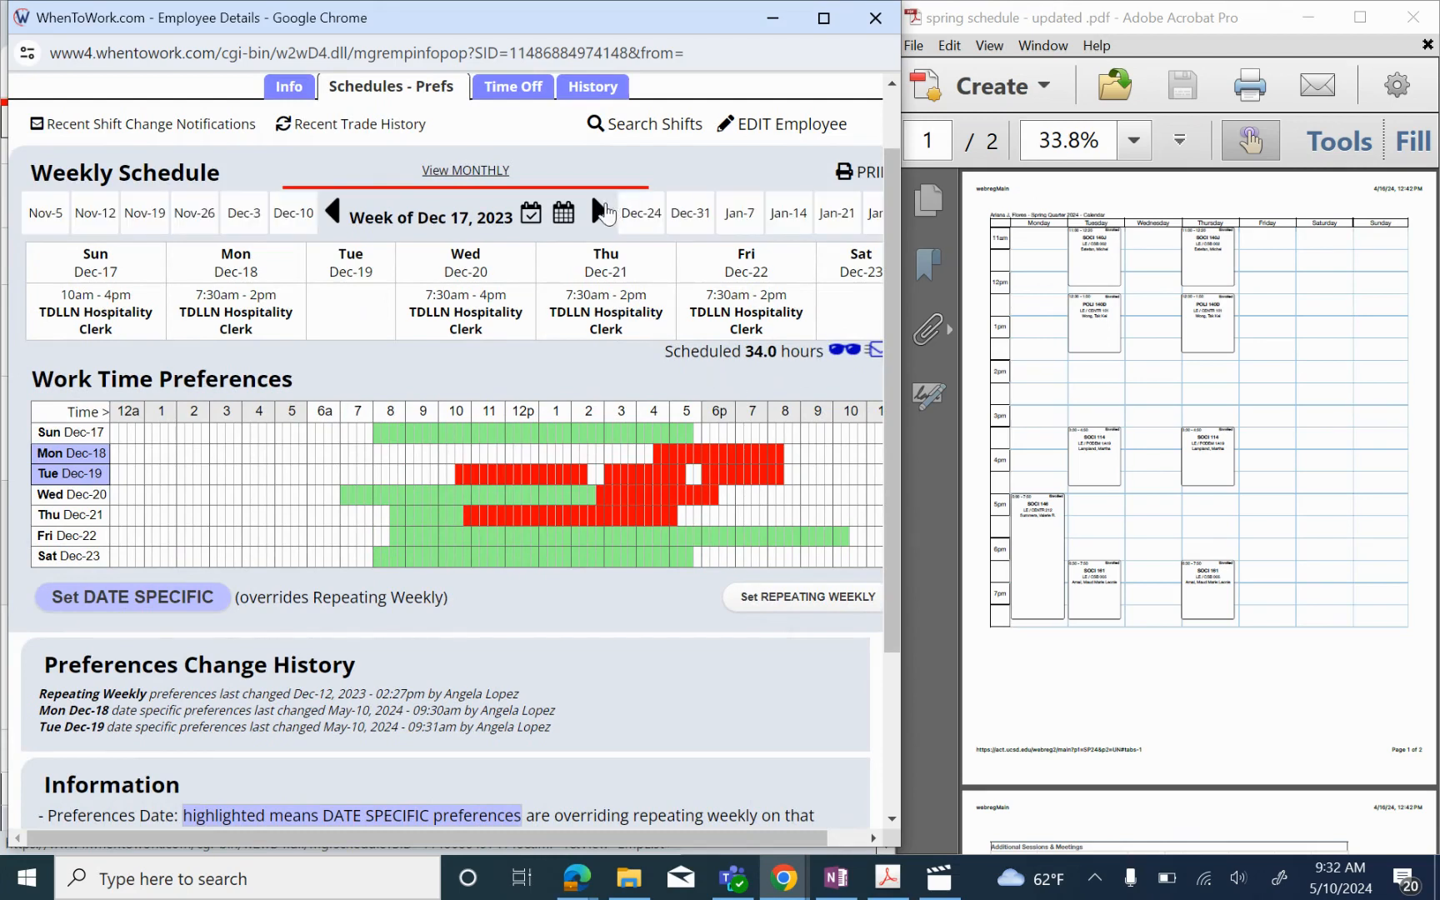
# Step: Step forward week by week from Dec 24, 2023 to the week of Jan 14, 2024
pyautogui.click(603, 211)
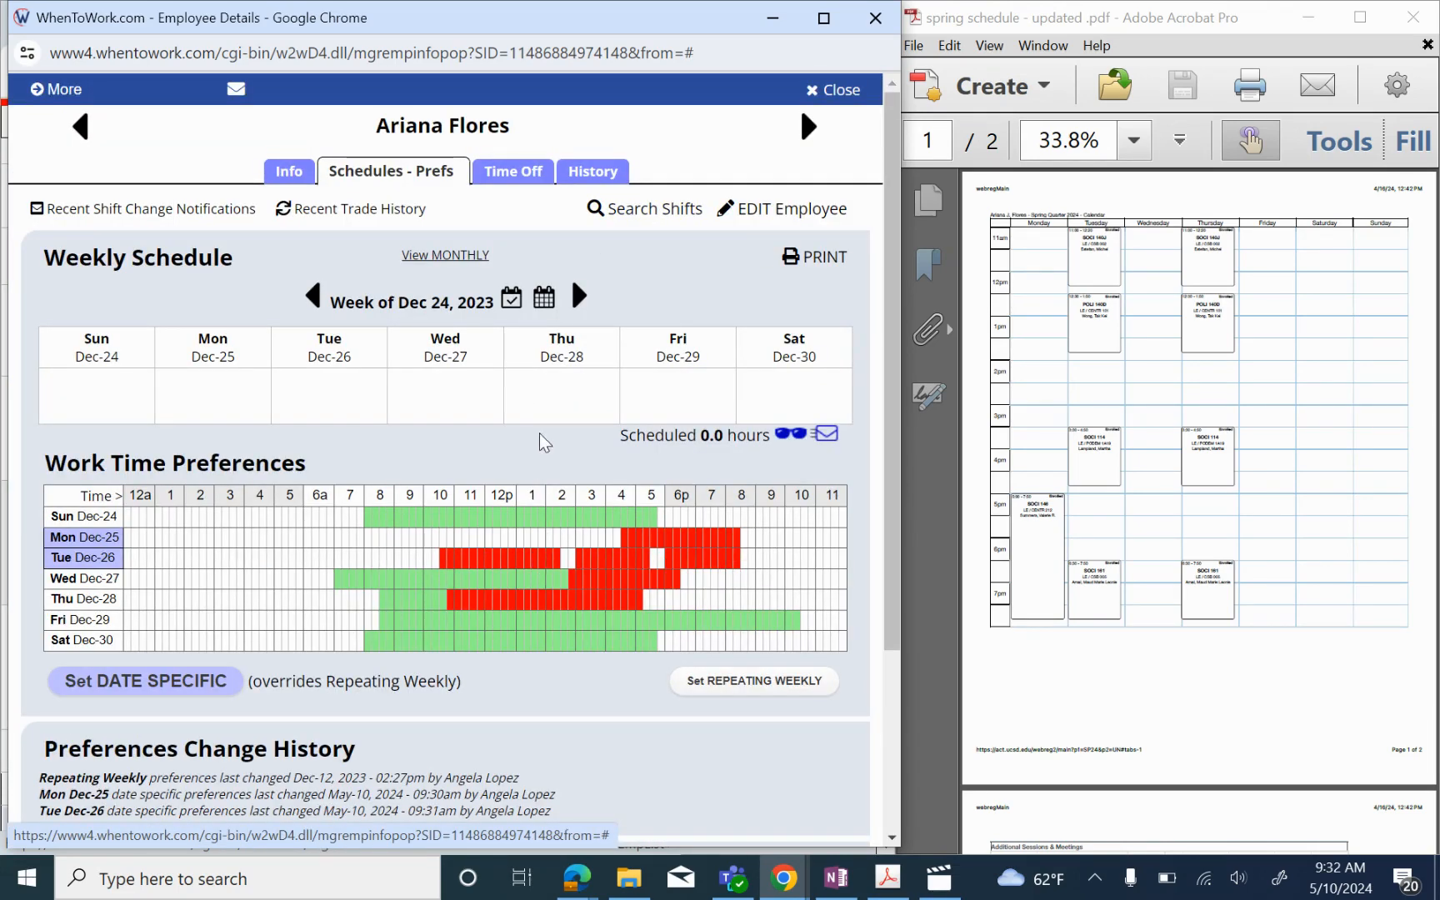
pyautogui.click(576, 300)
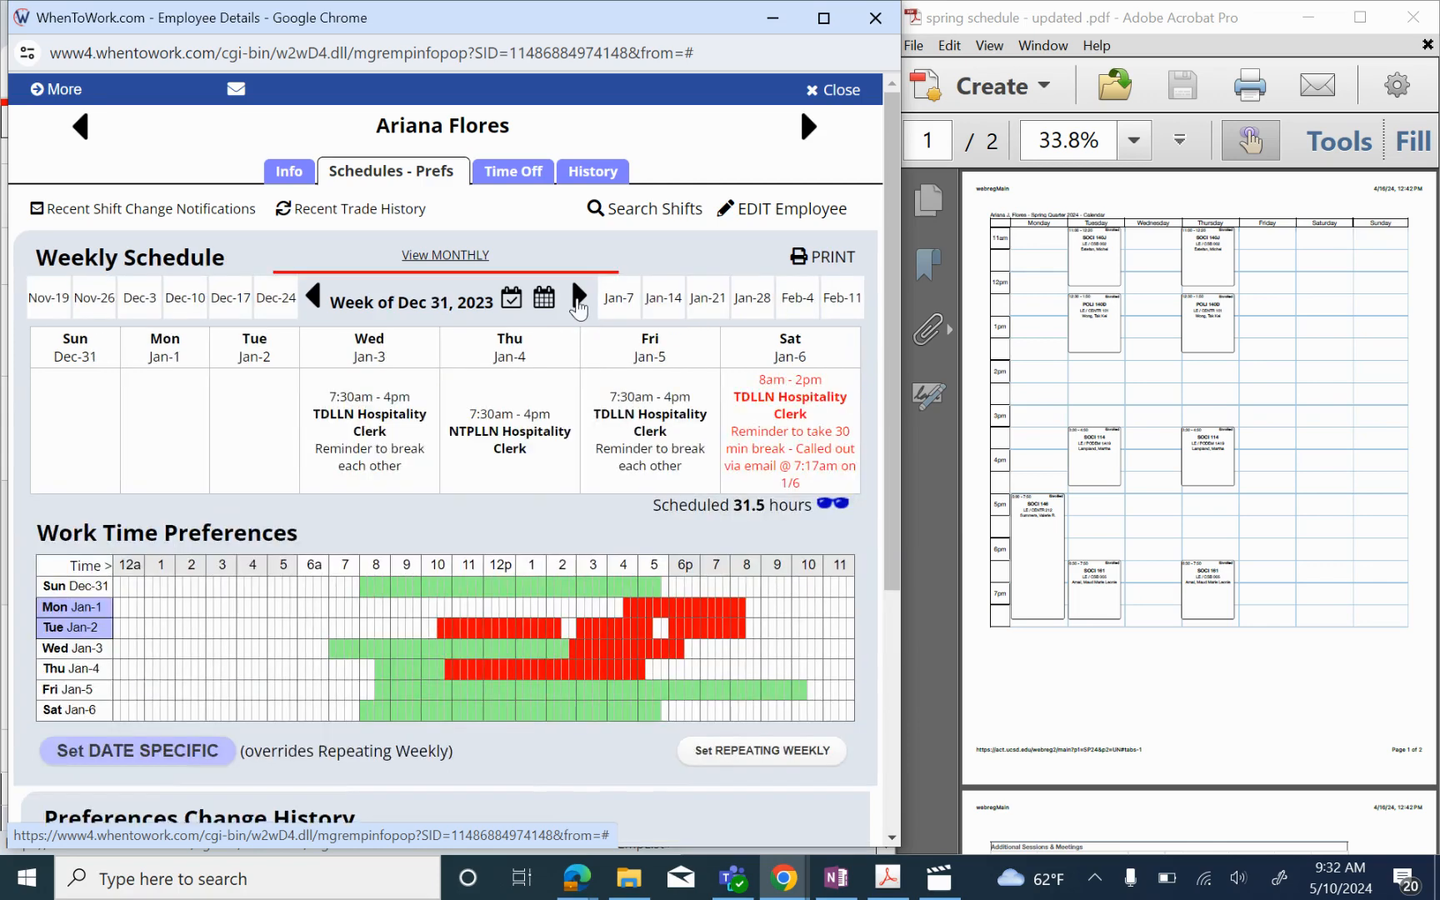
pyautogui.click(577, 300)
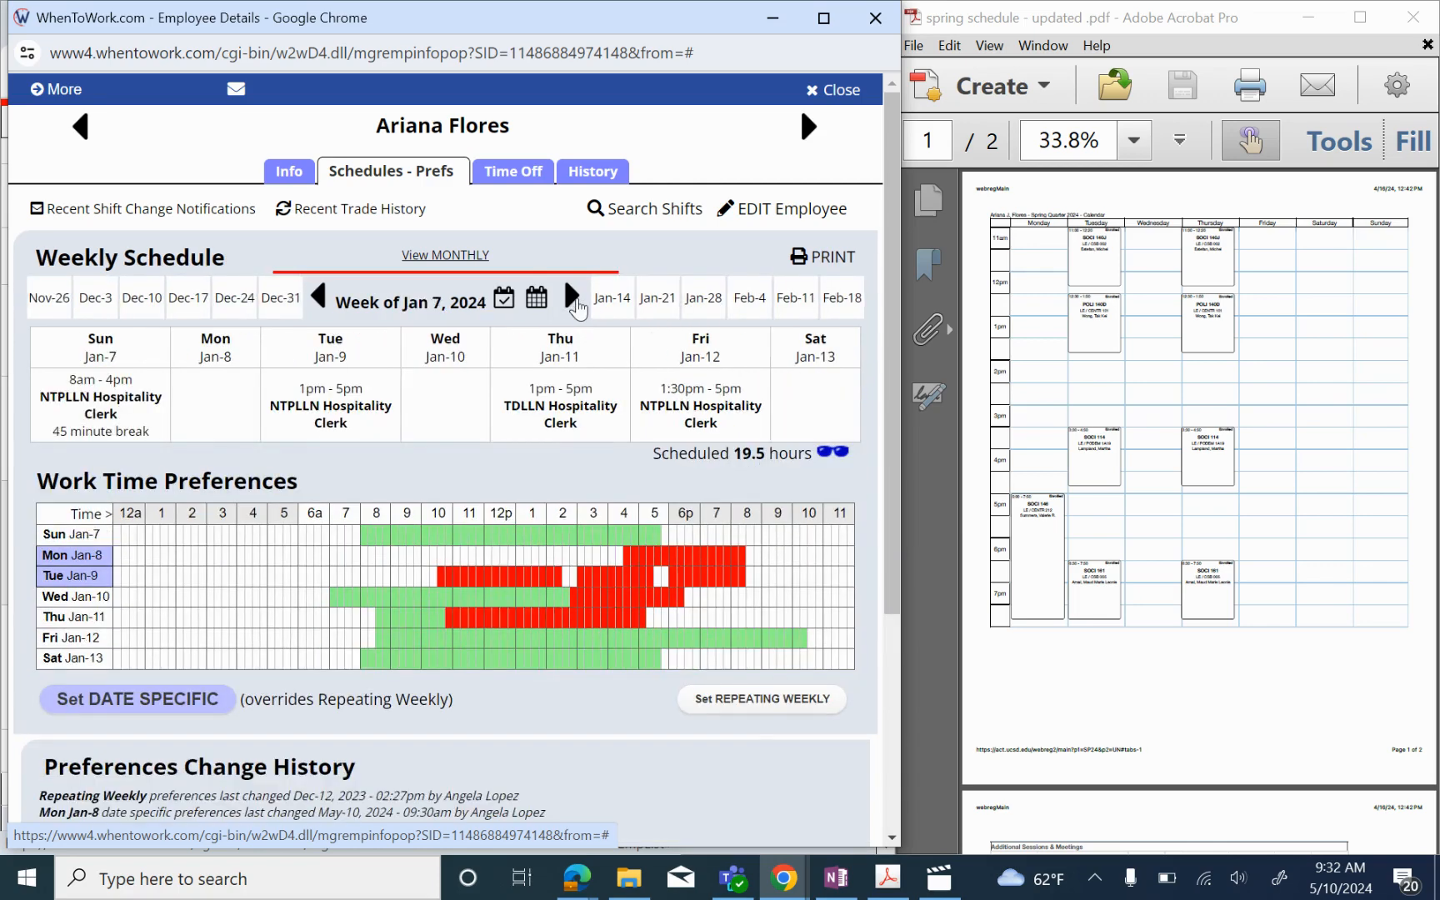
pyautogui.click(573, 298)
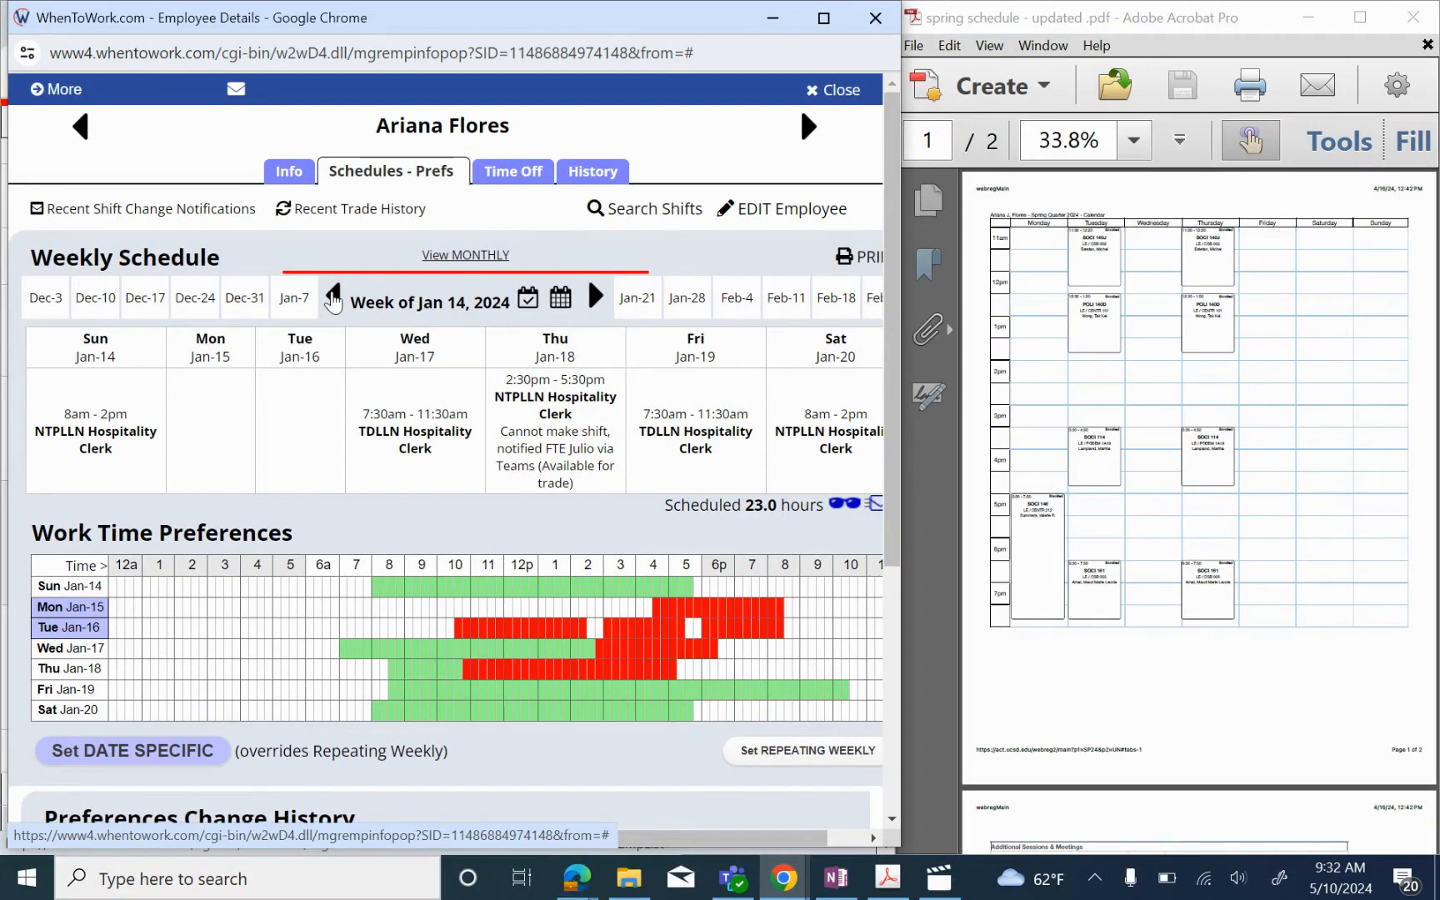
# Step: Dismiss the accidentally opened Mail add-account prompt and return to the scheduling page
pyautogui.click(681, 878)
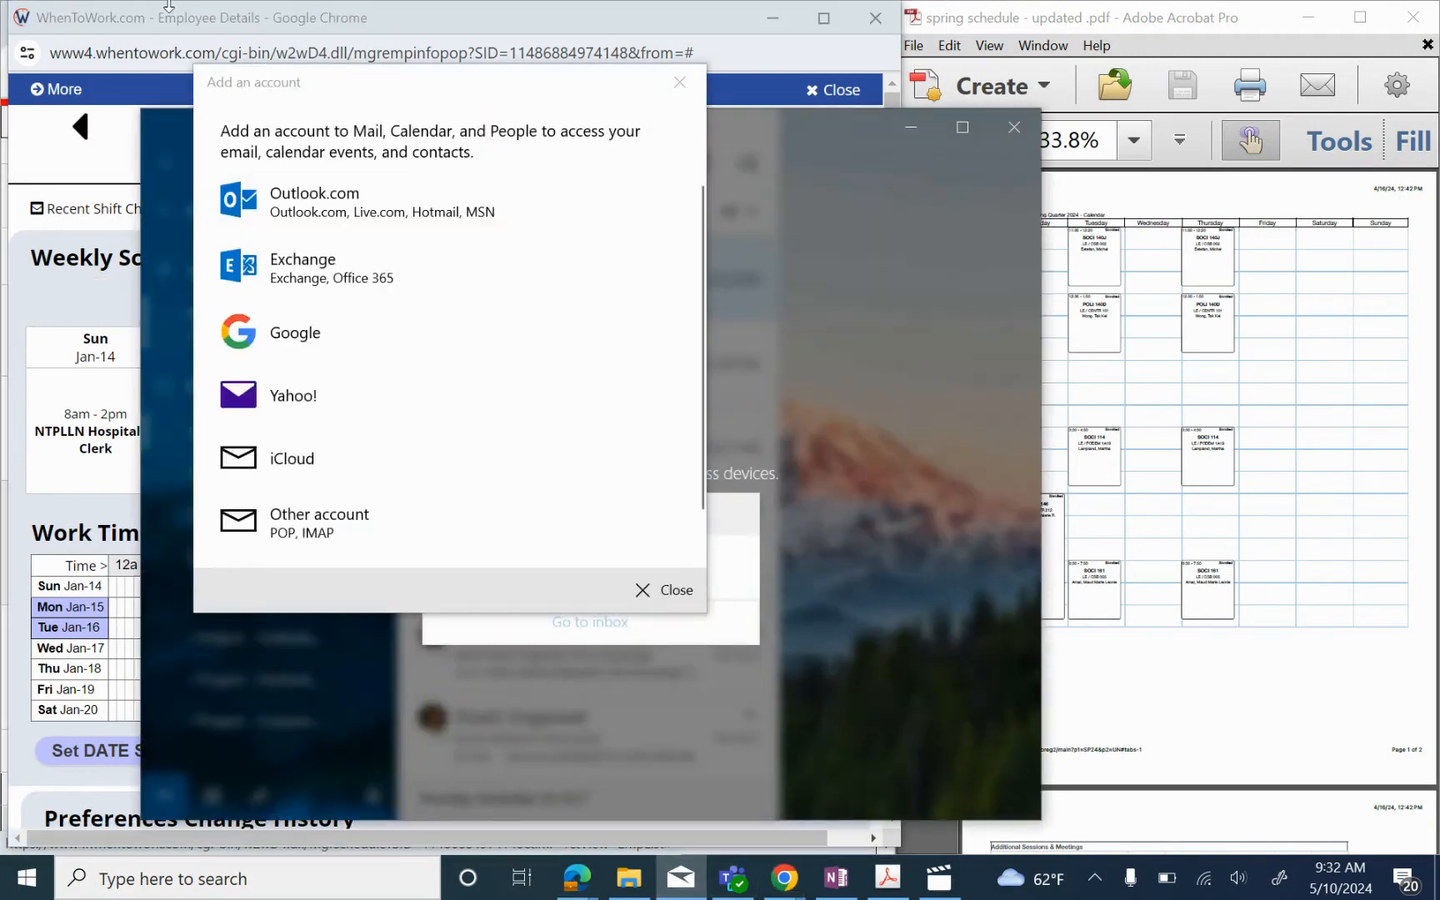
pyautogui.click(680, 82)
pyautogui.click(789, 18)
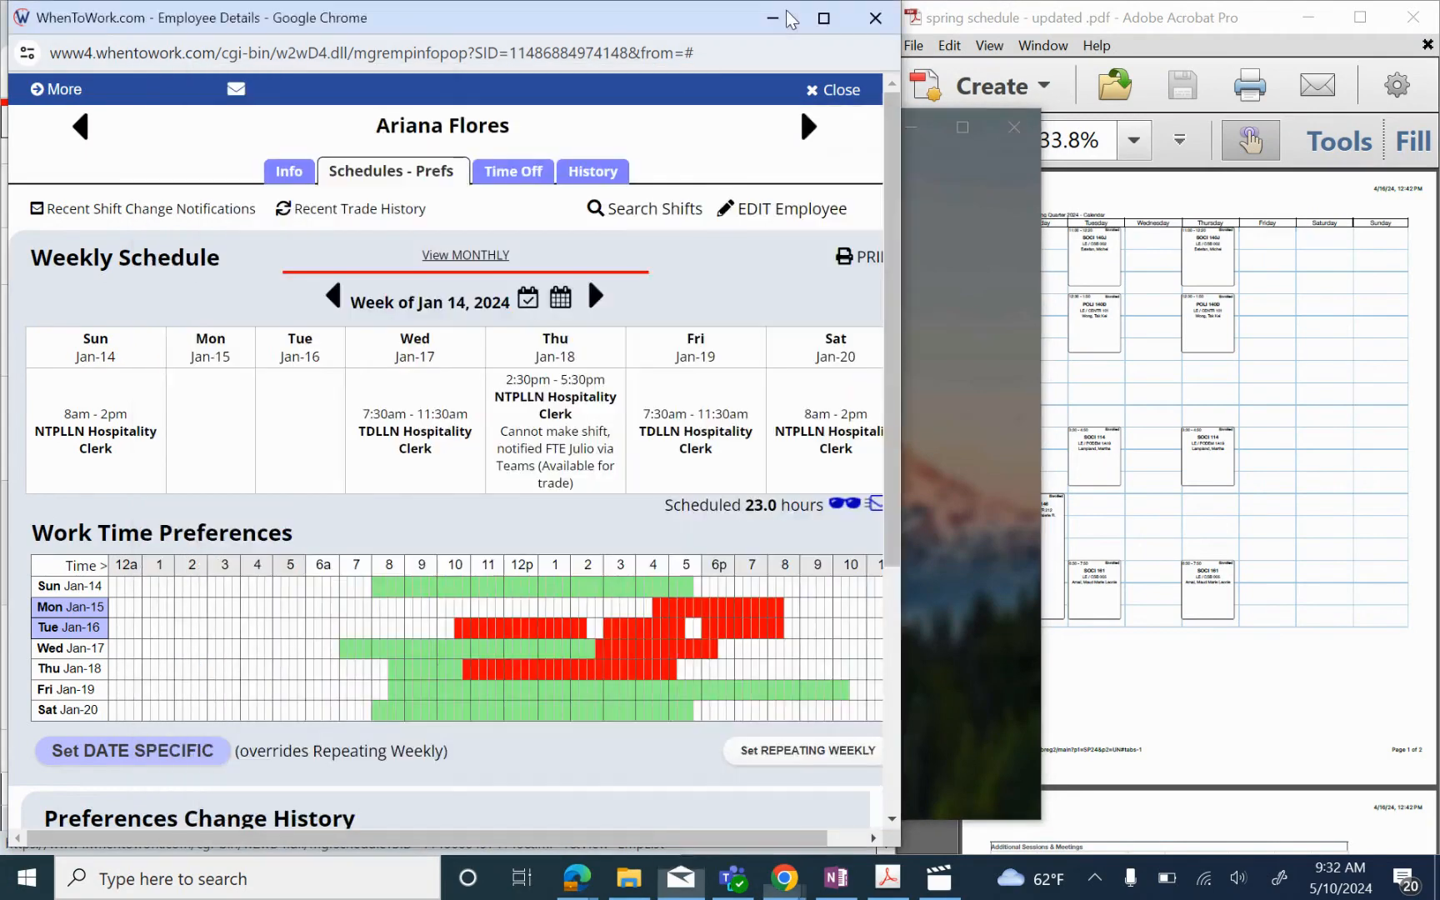